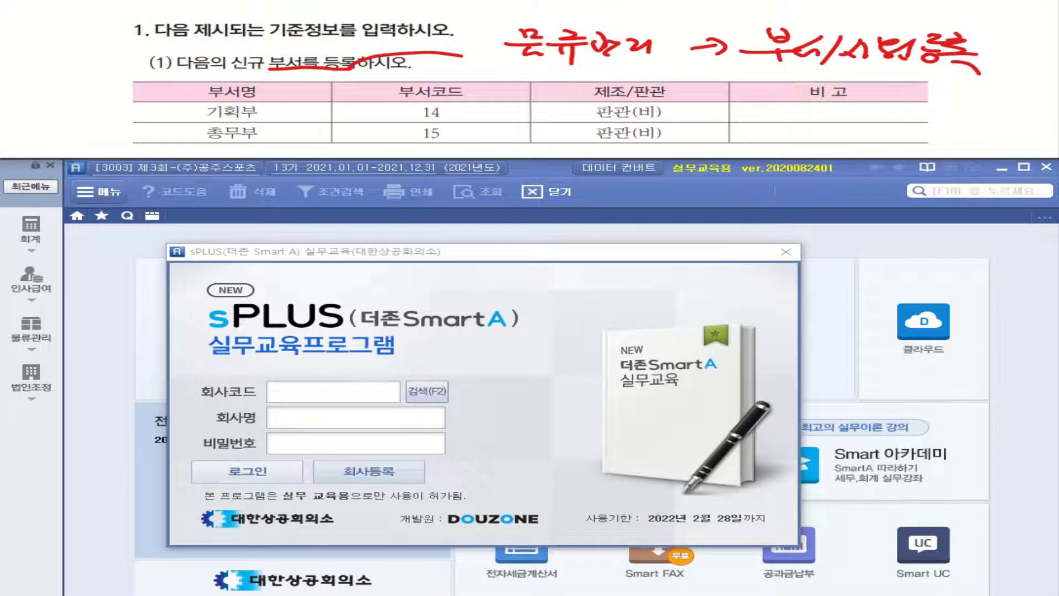
- Log into company 3003 제3회-(주)공주스포츠 and open 물류관리 > 부서/사원등록
click(431, 397)
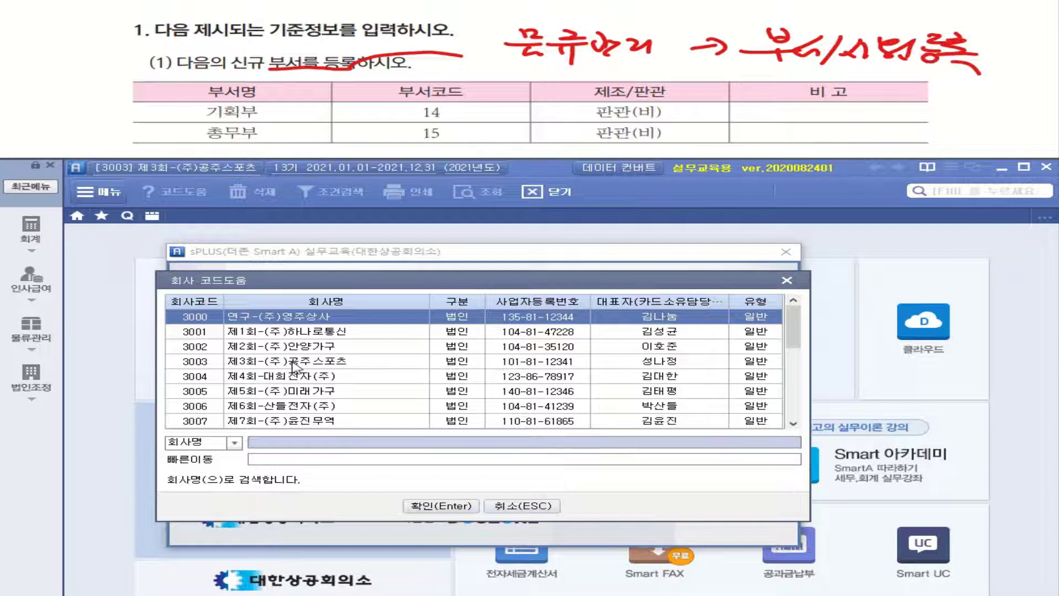
click(296, 361)
double_click(294, 363)
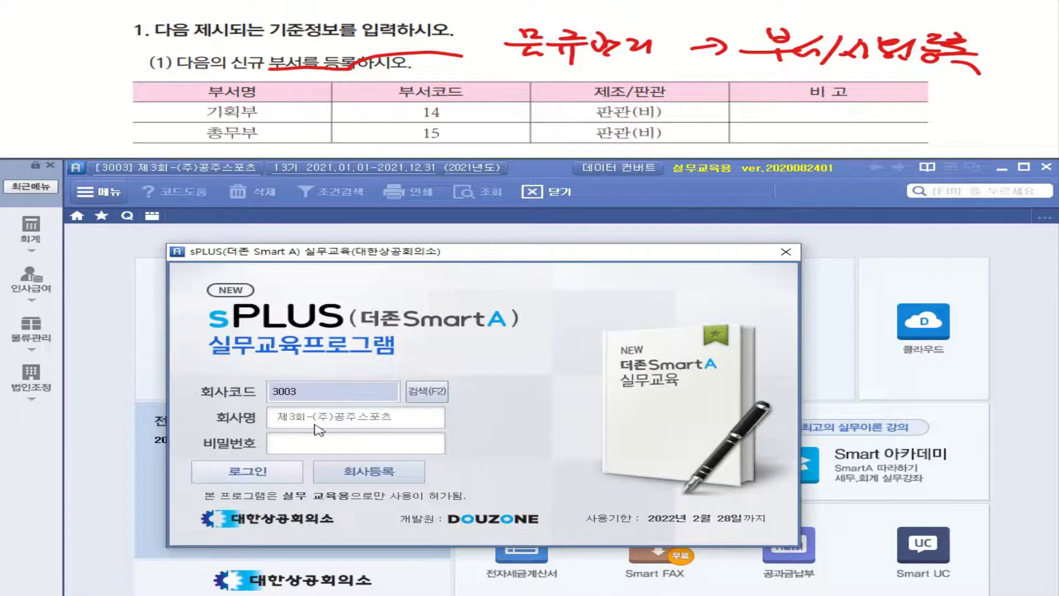
click(298, 471)
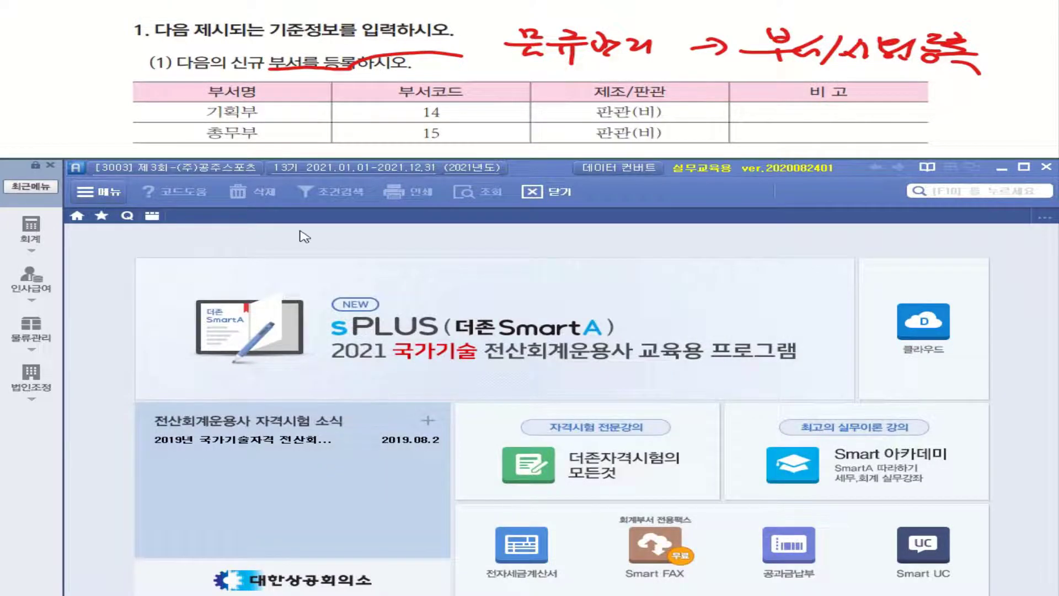
click(32, 330)
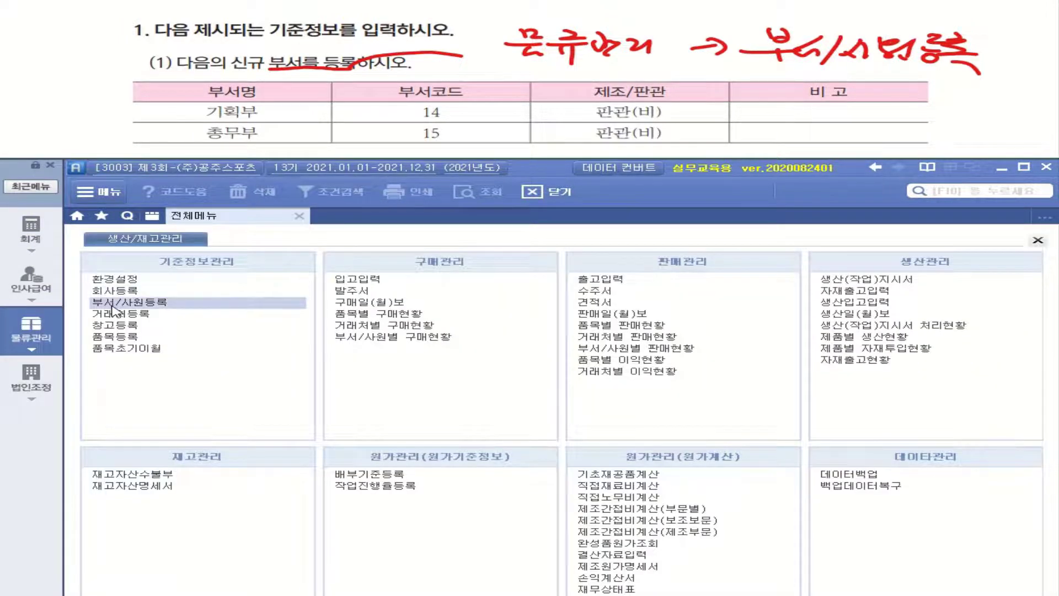
click(113, 305)
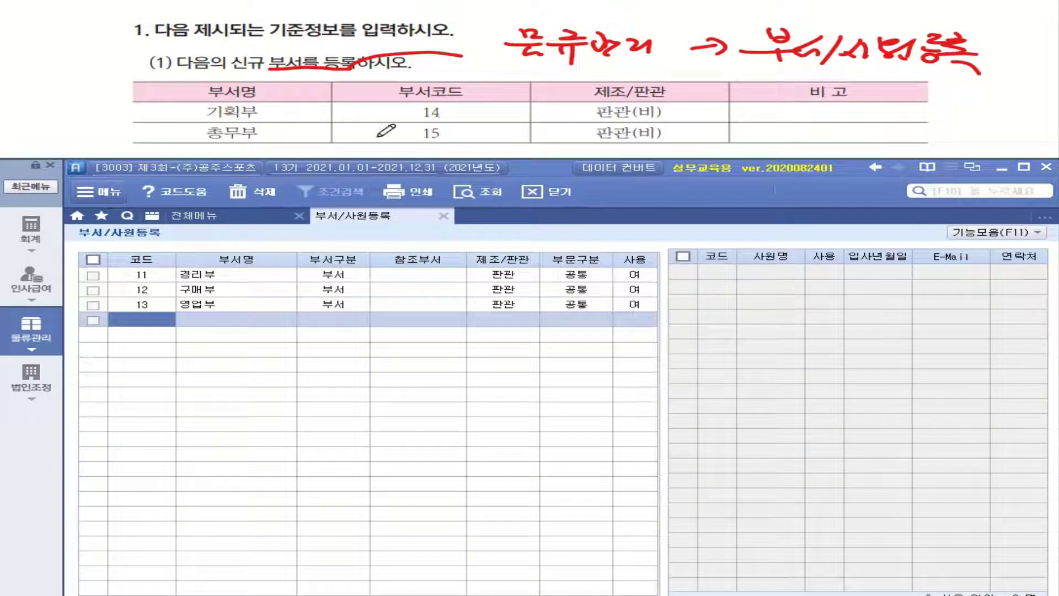
- Add department 14 기획부 as type 부서, 판관, 공통 division, in use
drag(453, 112, 411, 117)
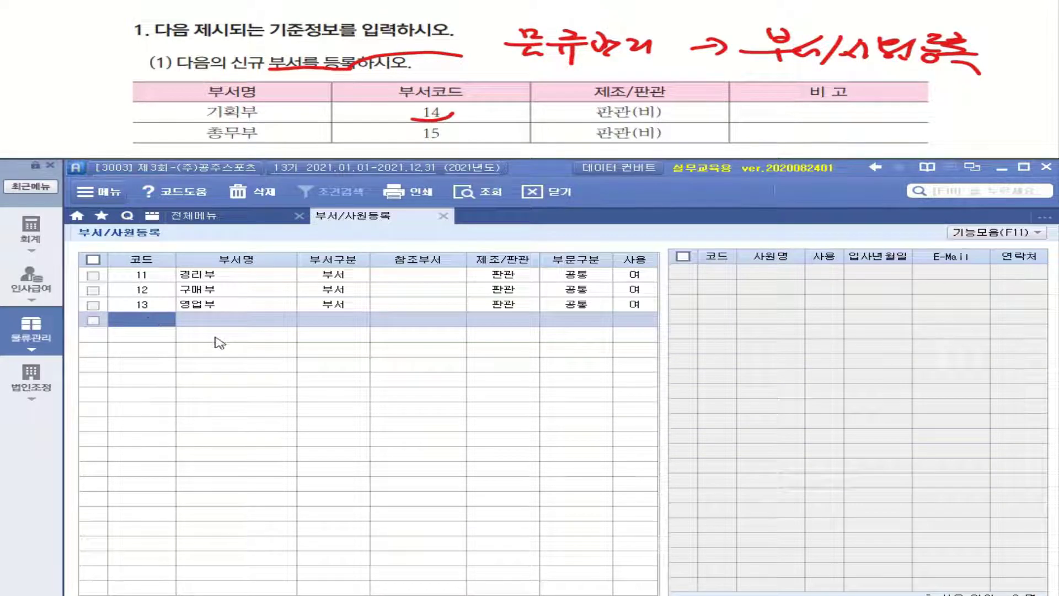
text(14)
key(Return)
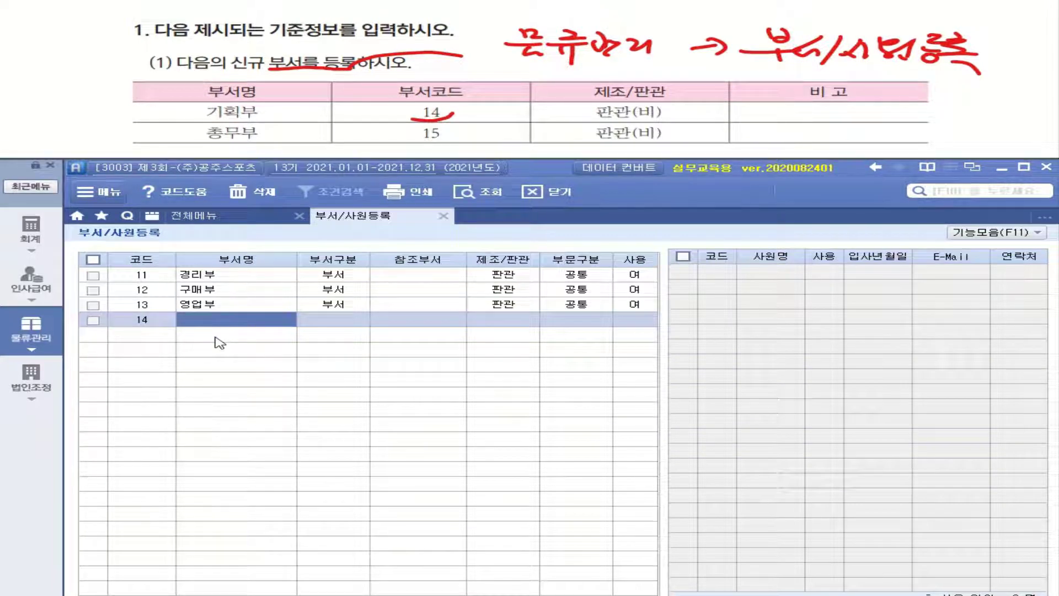
text(기획)
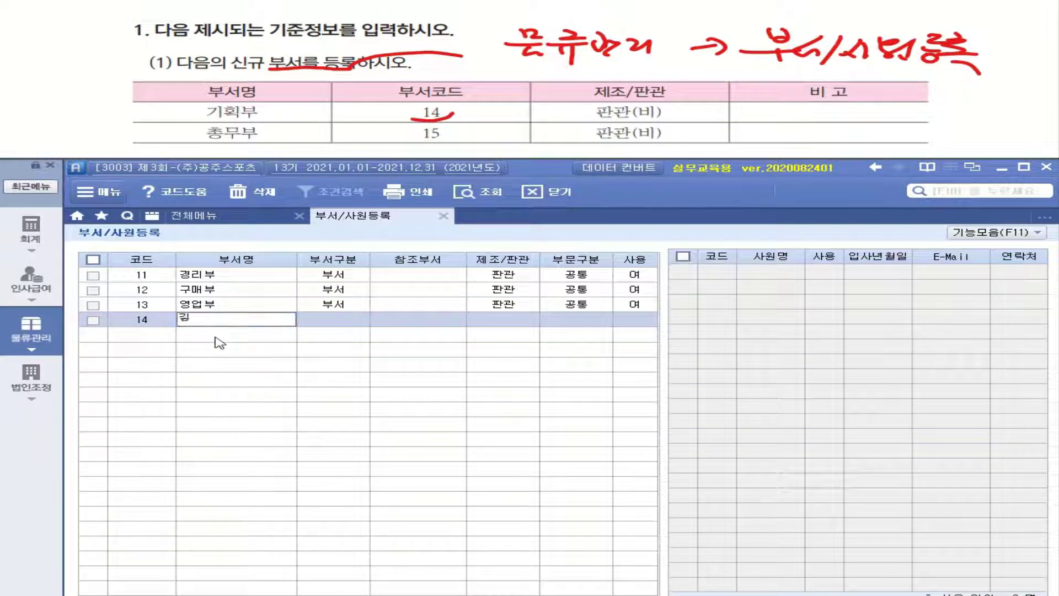
text(부)
key(Return)
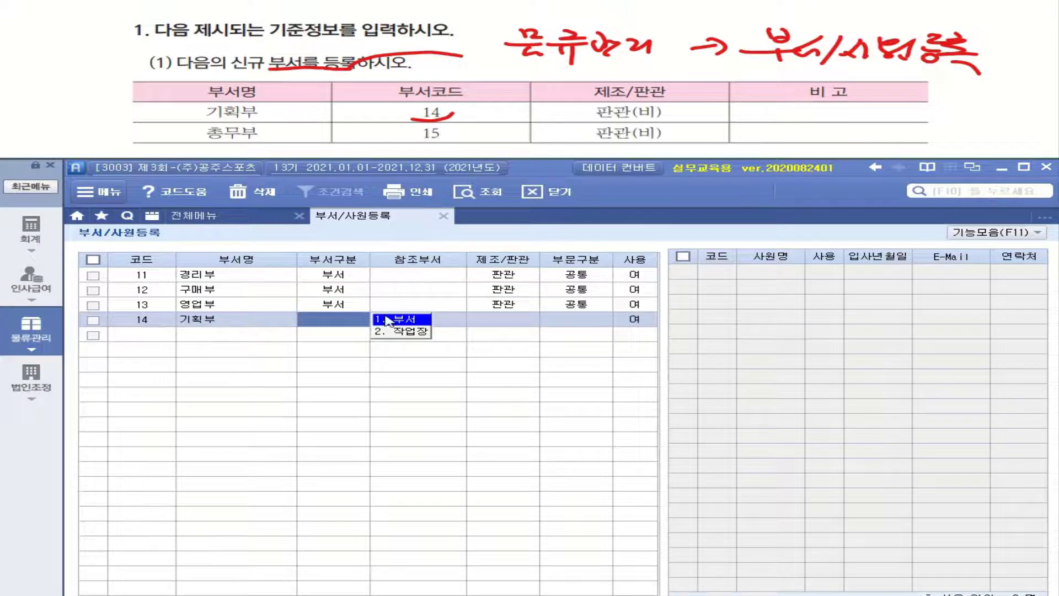
key(Return)
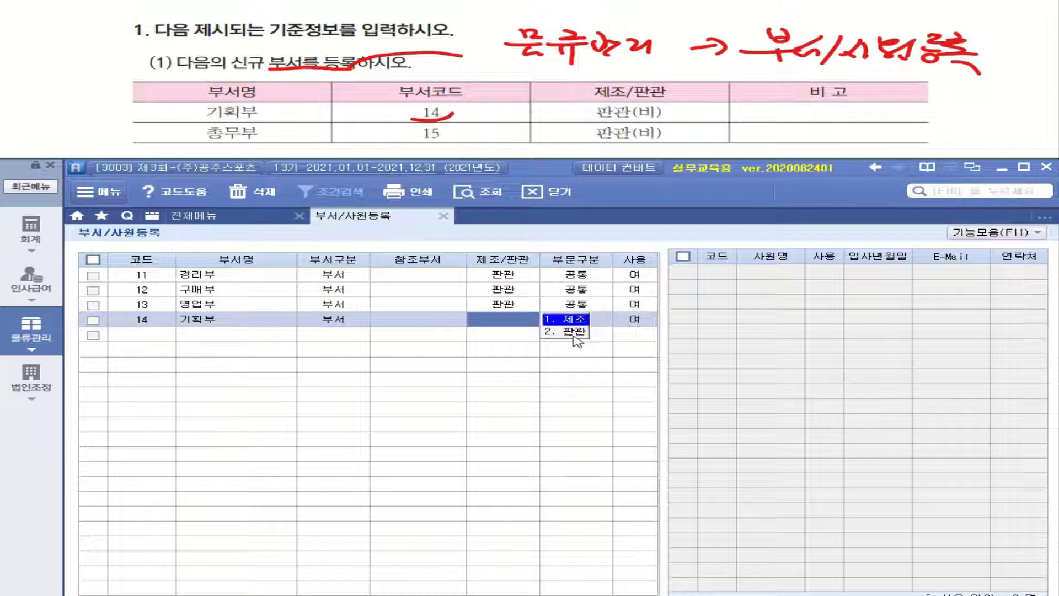
click(568, 331)
click(523, 320)
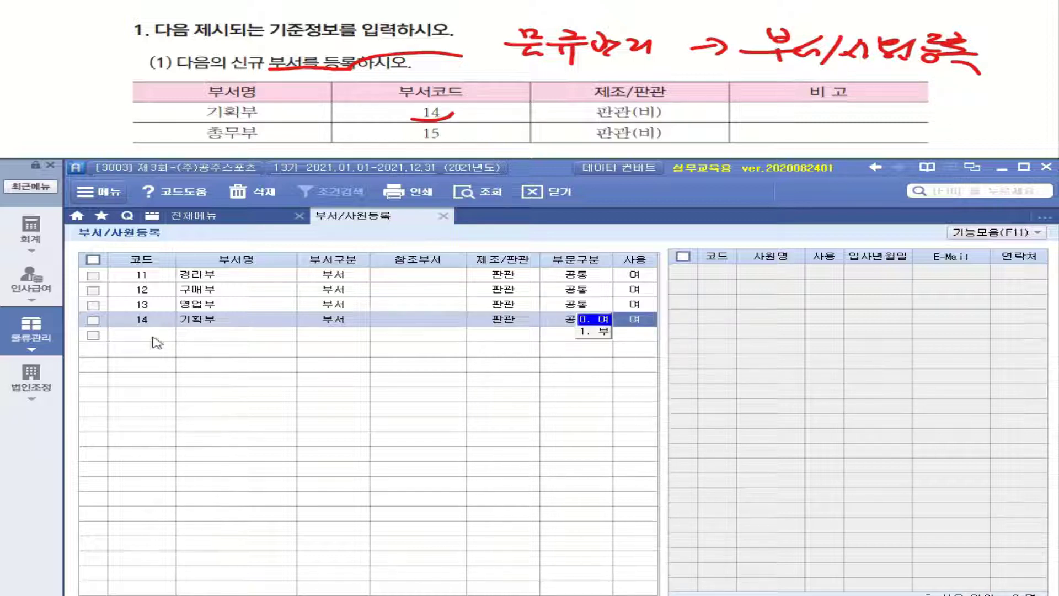
click(157, 342)
- Add department 15 총무부 as type 부서, 판관, 공통 division, in use, and save the row
text(15)
key(Return)
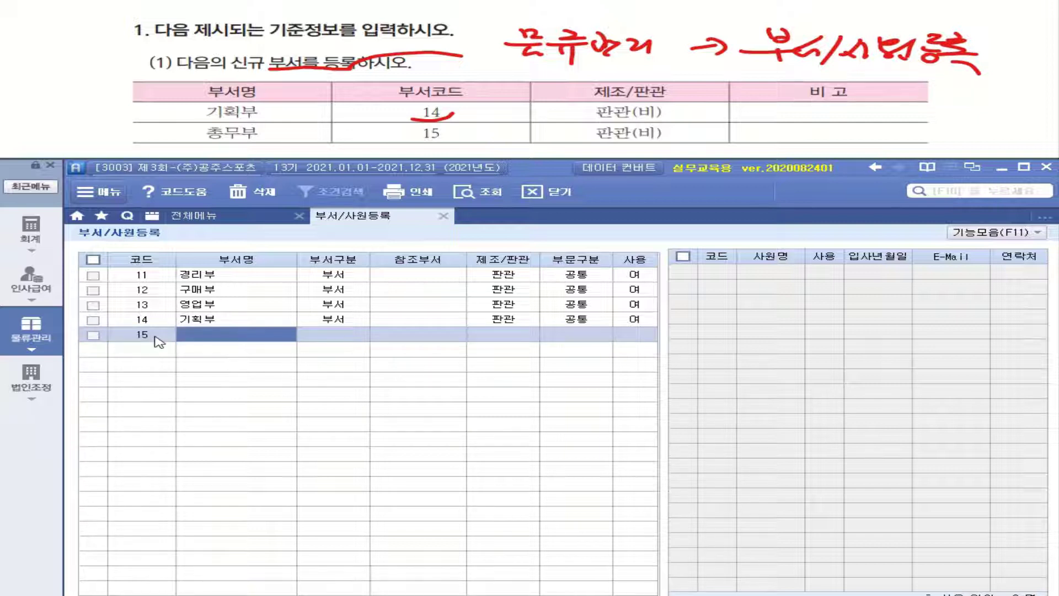
text(총무)
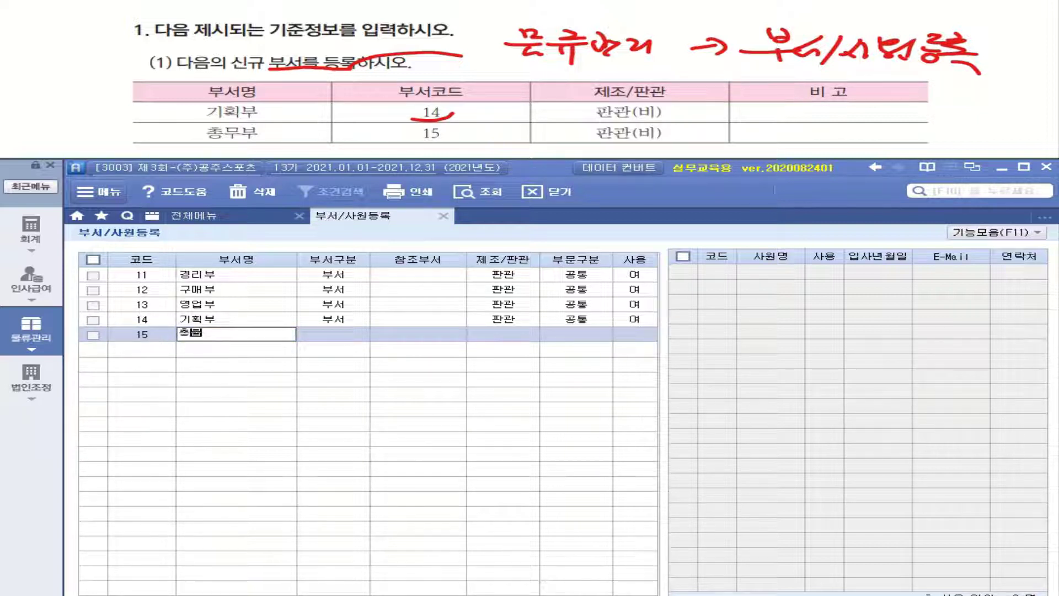
text(부)
key(Return)
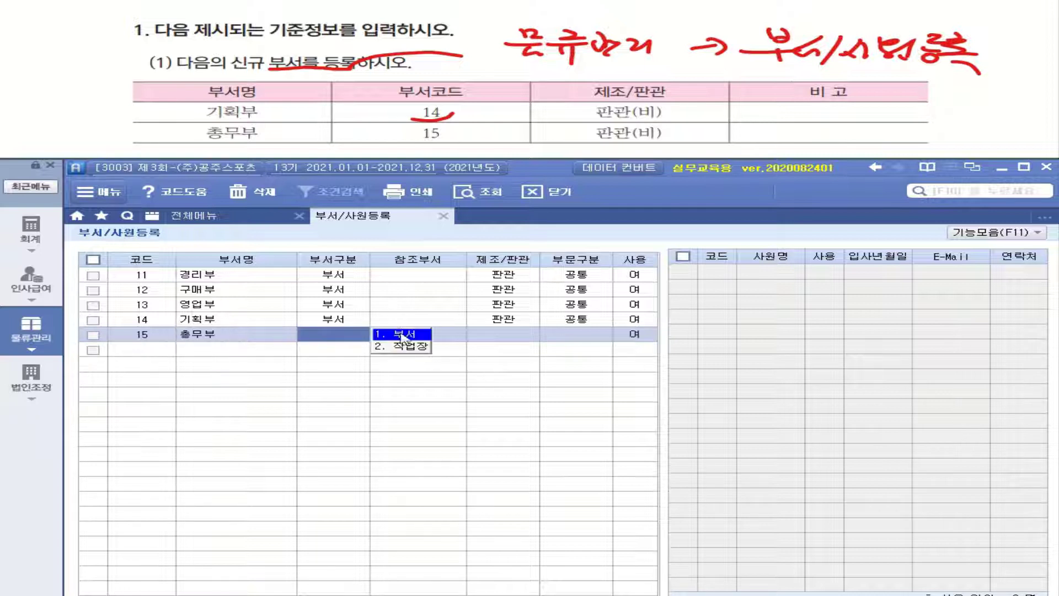
click(401, 335)
click(565, 347)
click(527, 336)
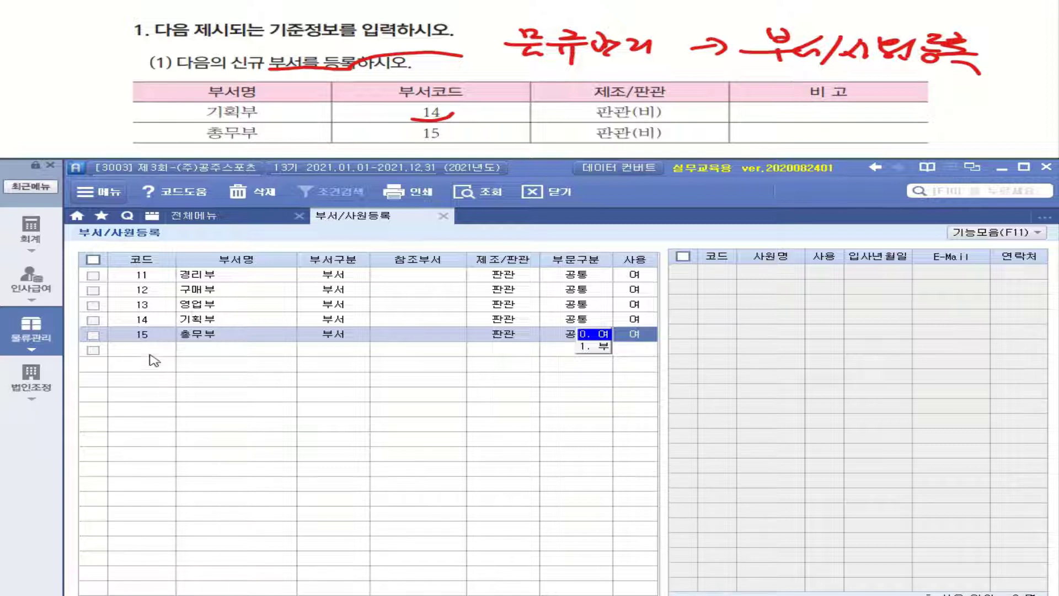
key(Return)
key(Up)
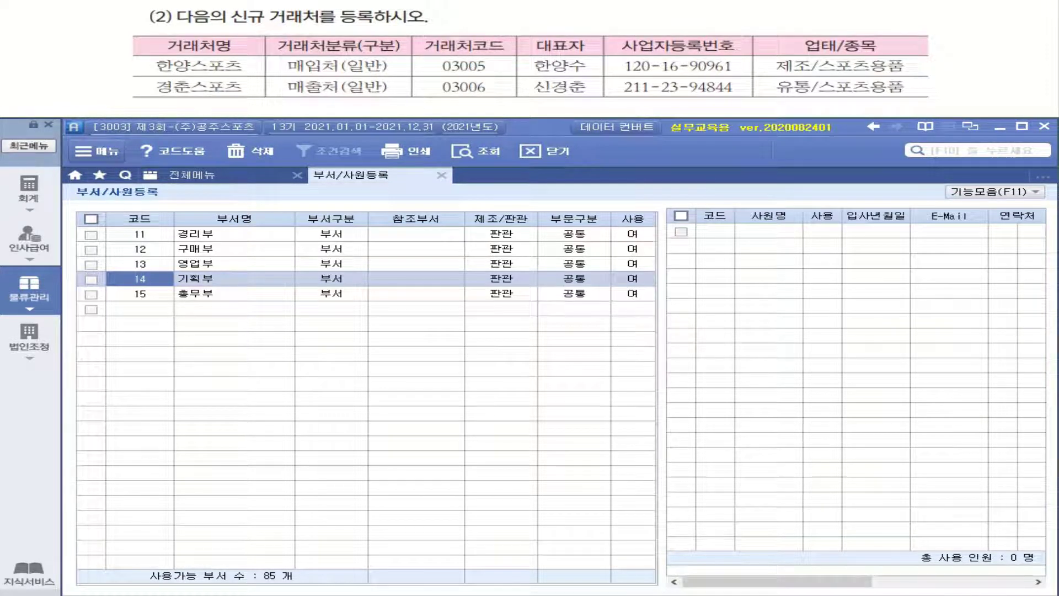
- Mark the 매입/매출 client task on the sheet with the note '거래처등록 - 일반' and show the 전체메뉴
drag(273, 21, 368, 22)
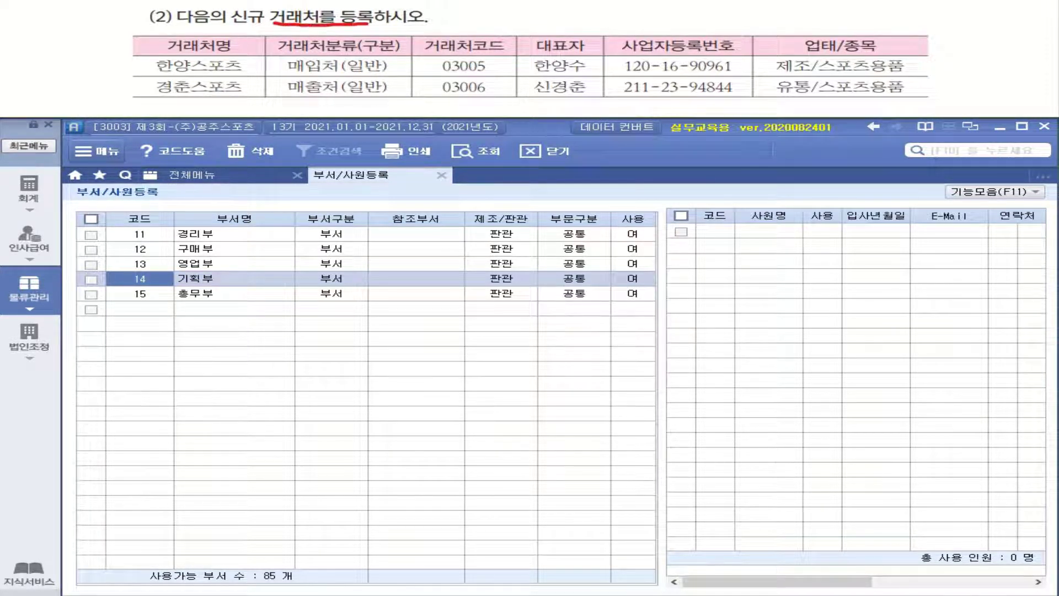
mouse_move(315, 57)
mouse_down()
mouse_move(298, 98)
mouse_move(383, 74)
mouse_move(380, 91)
mouse_move(486, 30)
mouse_move(531, 31)
mouse_up()
mouse_move(543, 11)
mouse_down()
mouse_move(594, 29)
mouse_move(628, 11)
mouse_move(618, 31)
mouse_move(654, 17)
mouse_move(648, 30)
mouse_move(689, 23)
mouse_up()
mouse_move(733, 11)
mouse_down()
mouse_move(724, 22)
mouse_move(739, 18)
mouse_up()
drag(752, 1, 753, 35)
mouse_move(761, 9)
mouse_down()
mouse_move(766, 26)
mouse_move(780, 24)
mouse_up()
drag(778, 16, 803, 20)
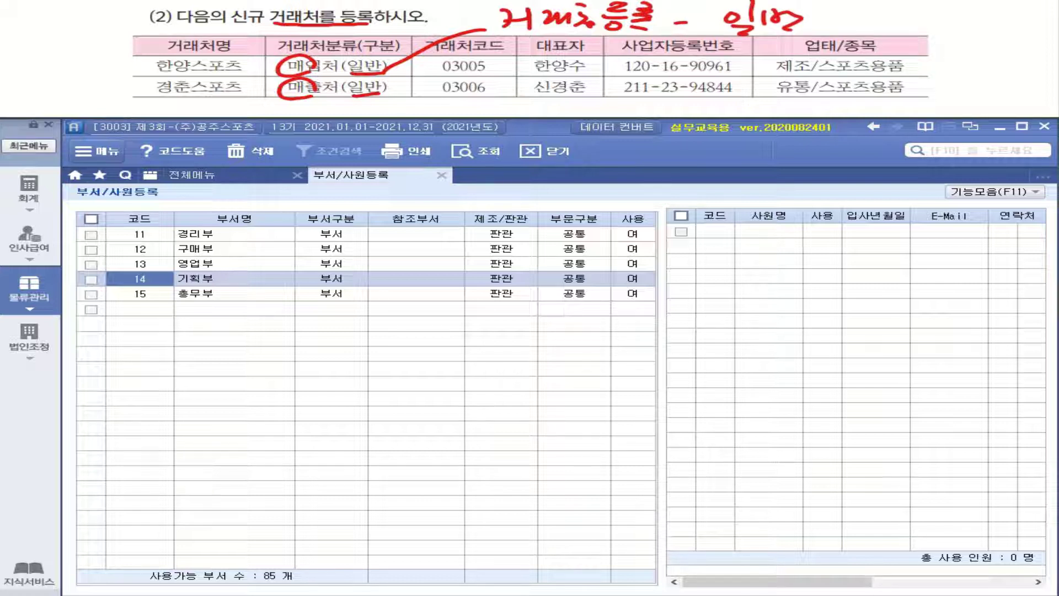
click(32, 298)
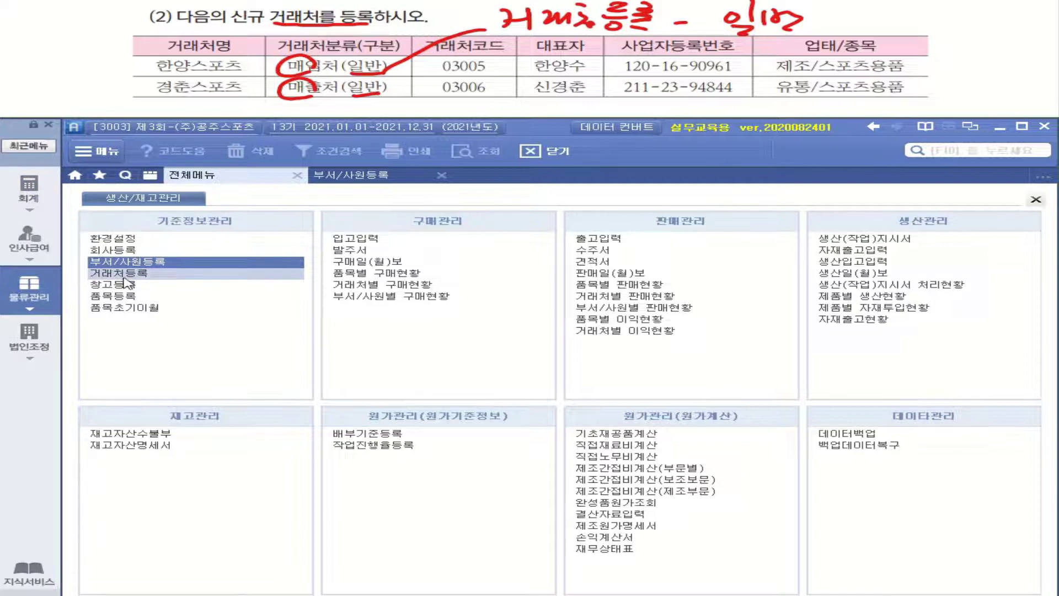
click(123, 273)
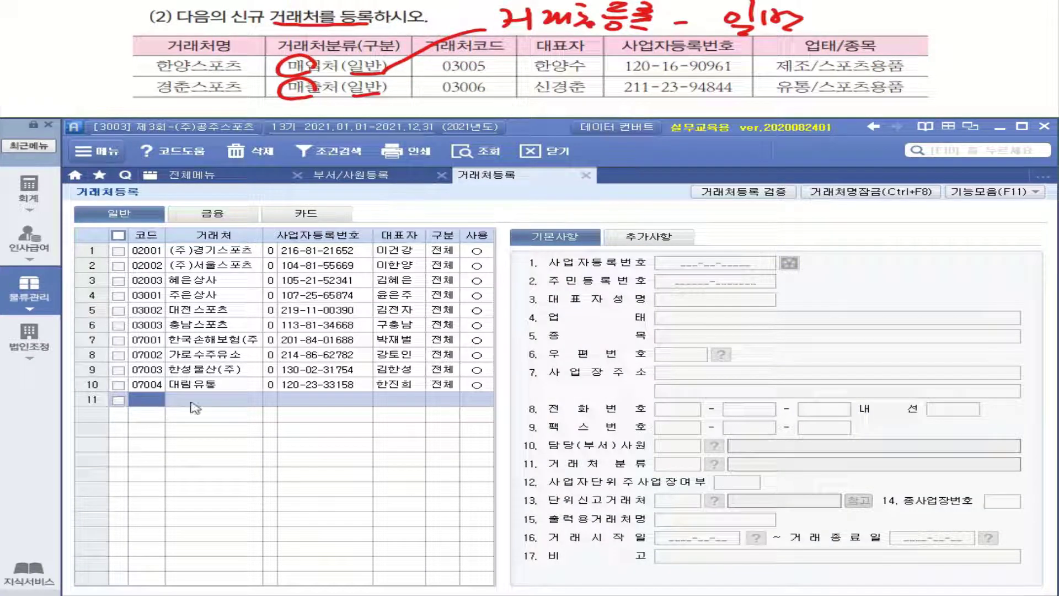
text(03005)
key(Return)
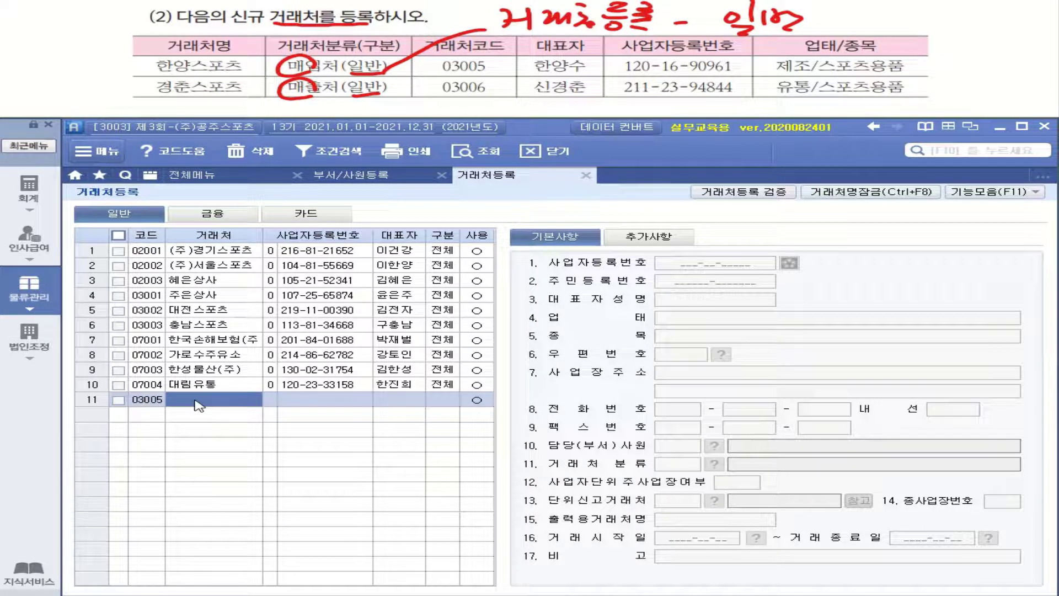
text(한ㅇ)
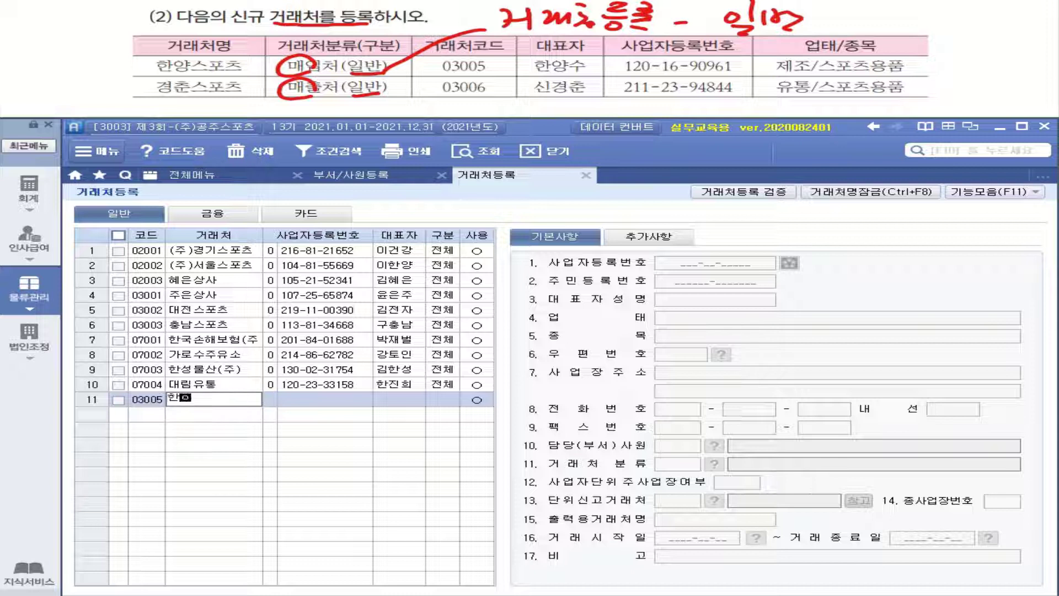
text(ㅑㅇ)
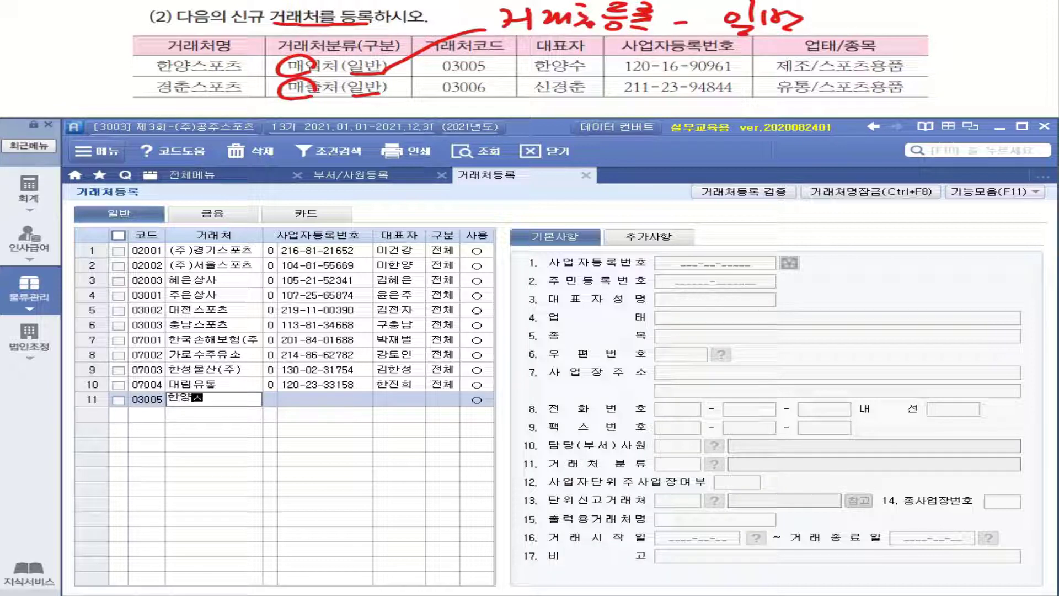
text(ㅅㅡㅍㅗㅊㅡ)
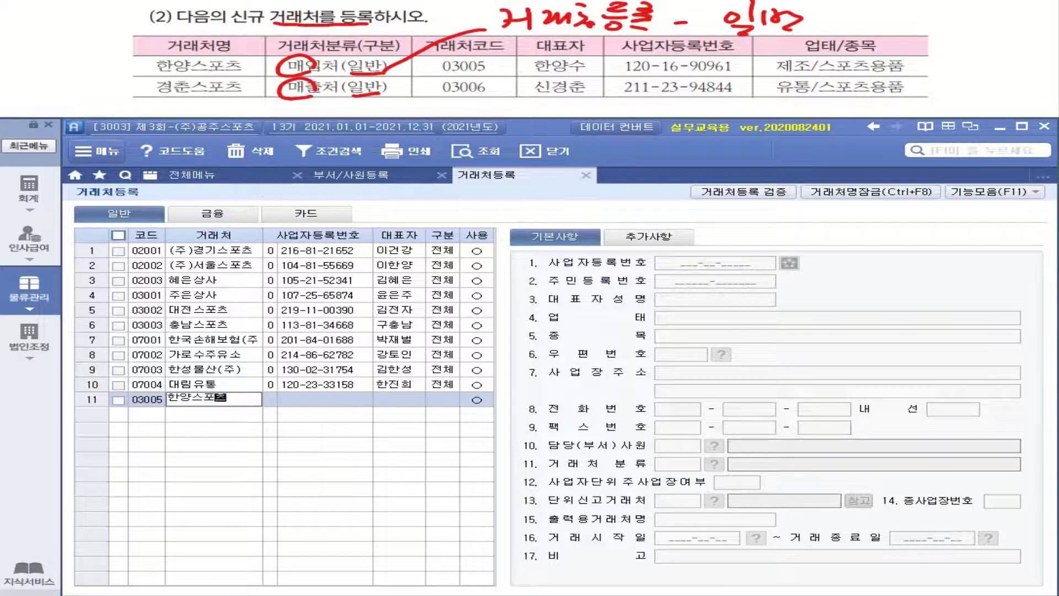
key(Return)
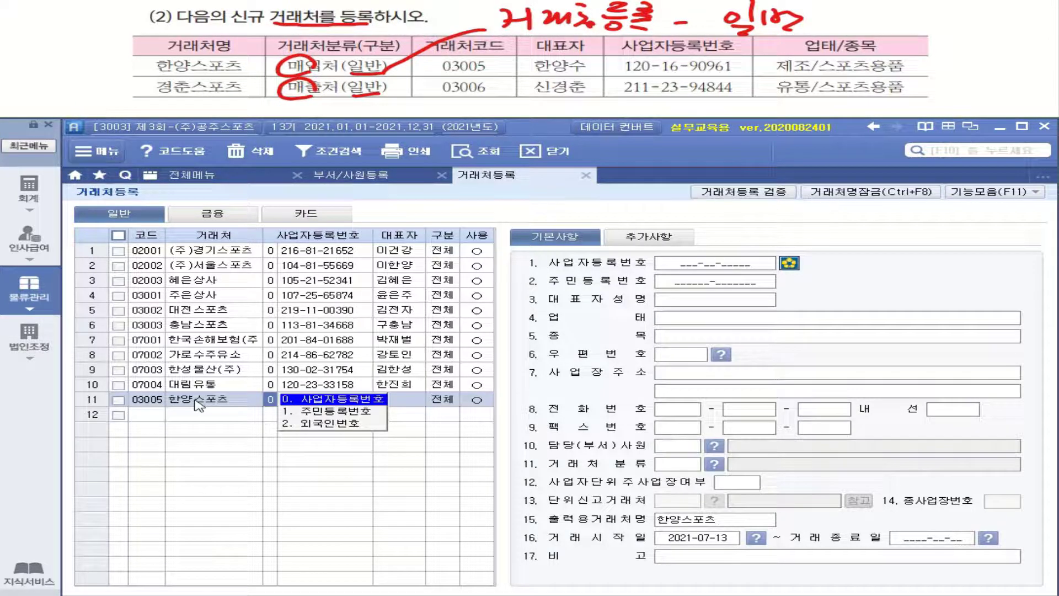
key(Return)
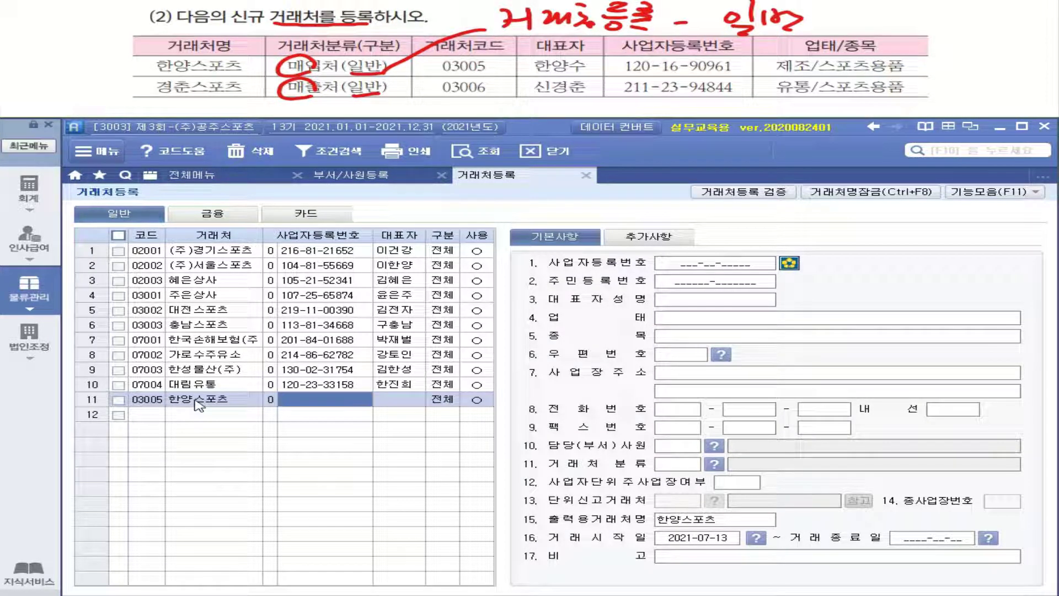
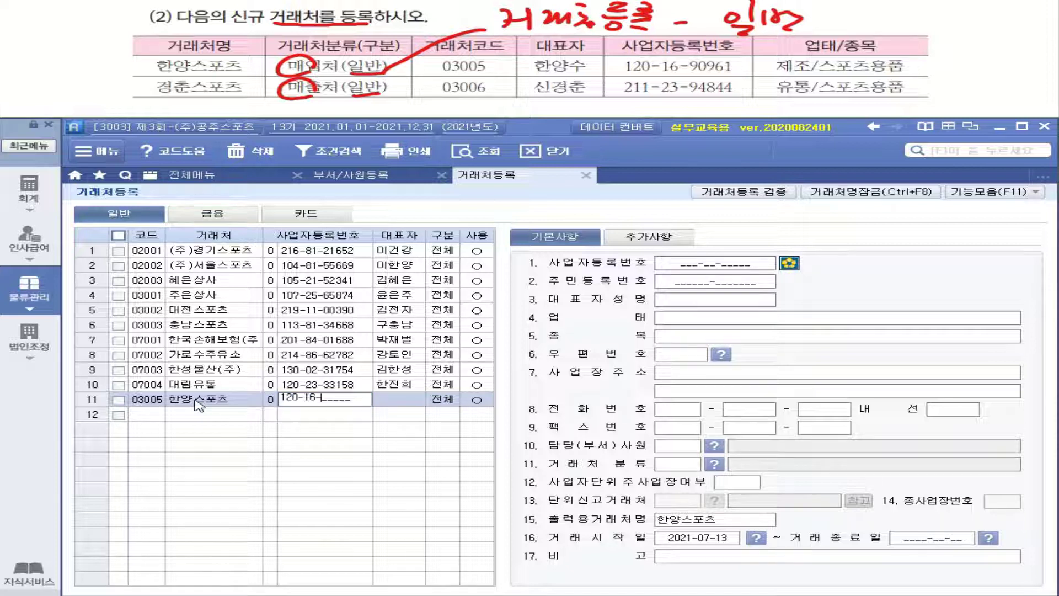
key(Return)
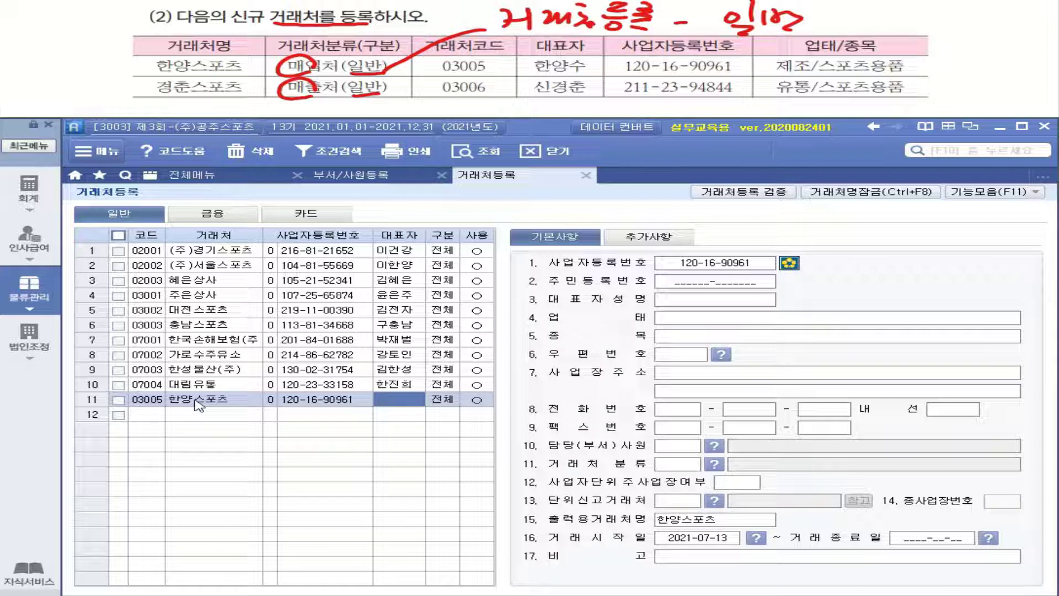
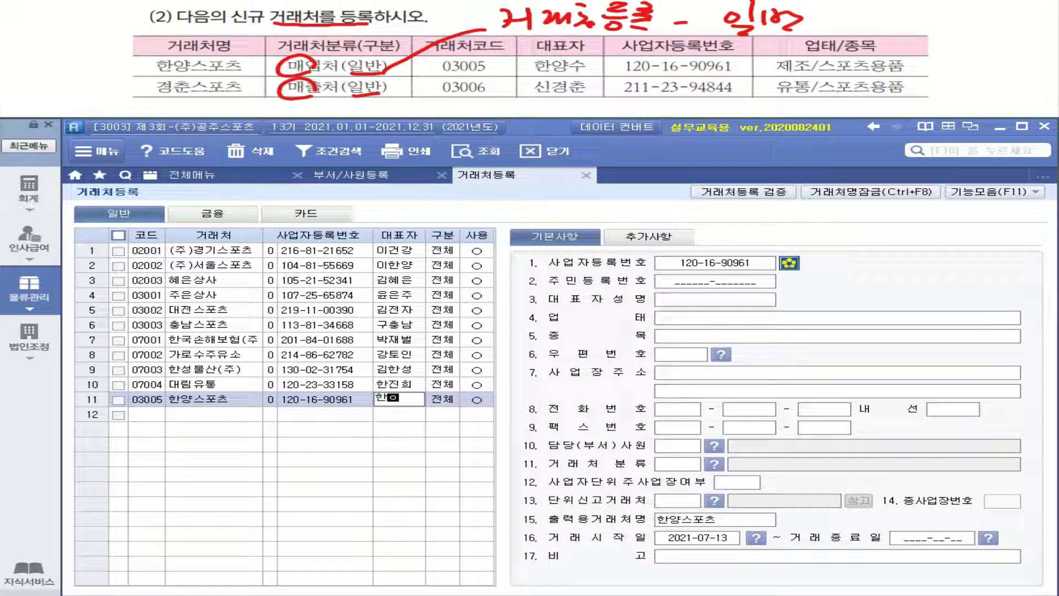
key(Return)
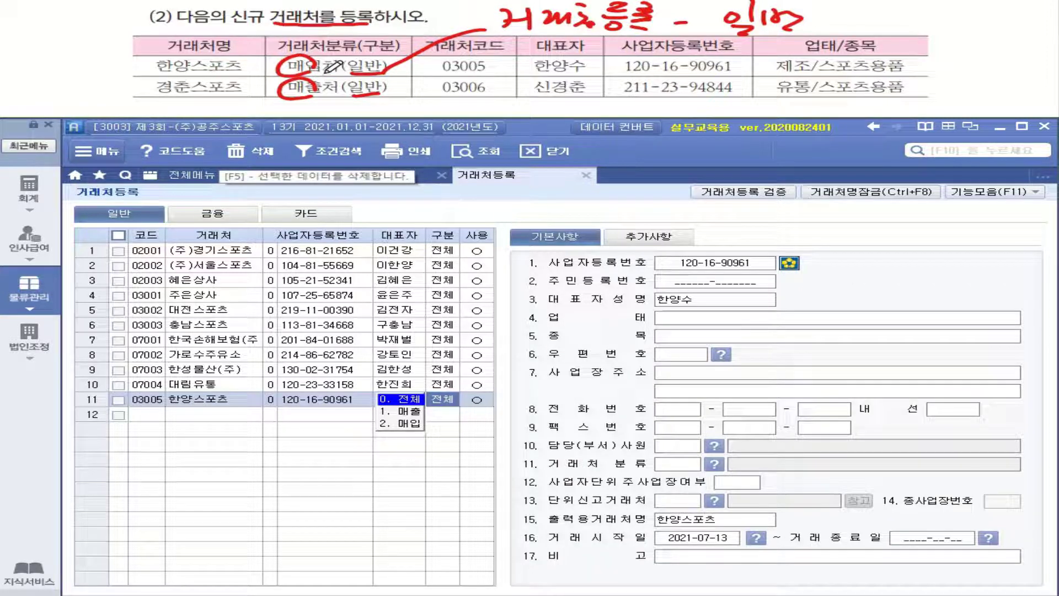
- Set 한양스포츠 as a 매입 client with 업태 제조 and 종목 스포츠용품
key(Return)
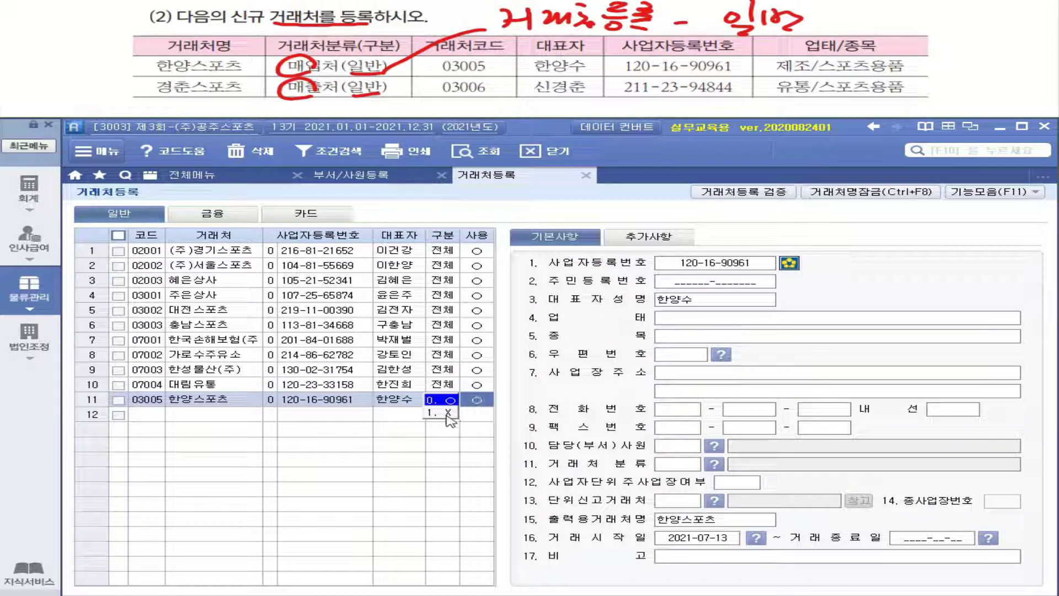
click(676, 326)
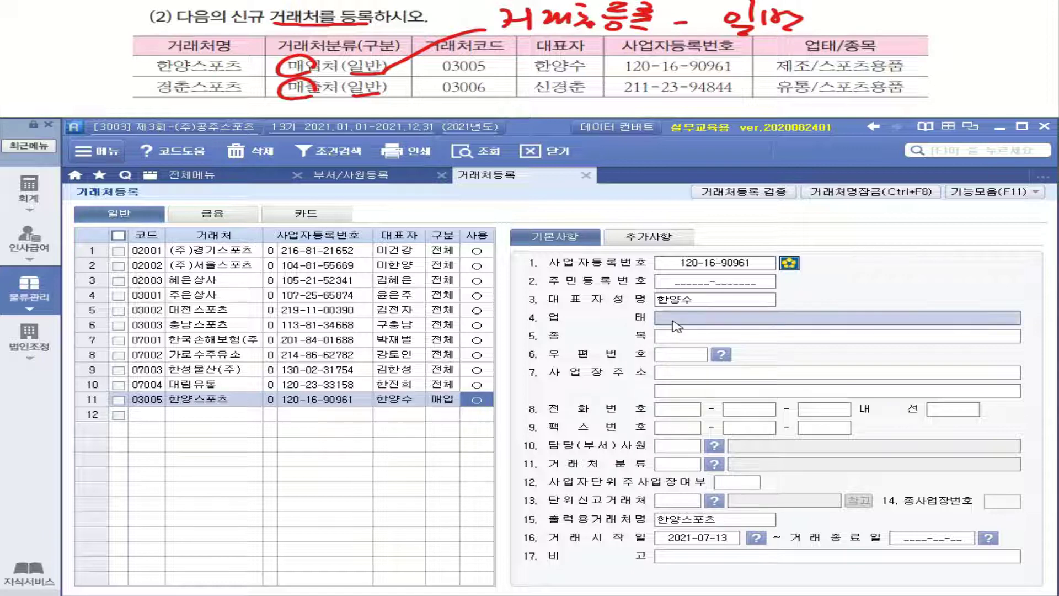
text(젲)
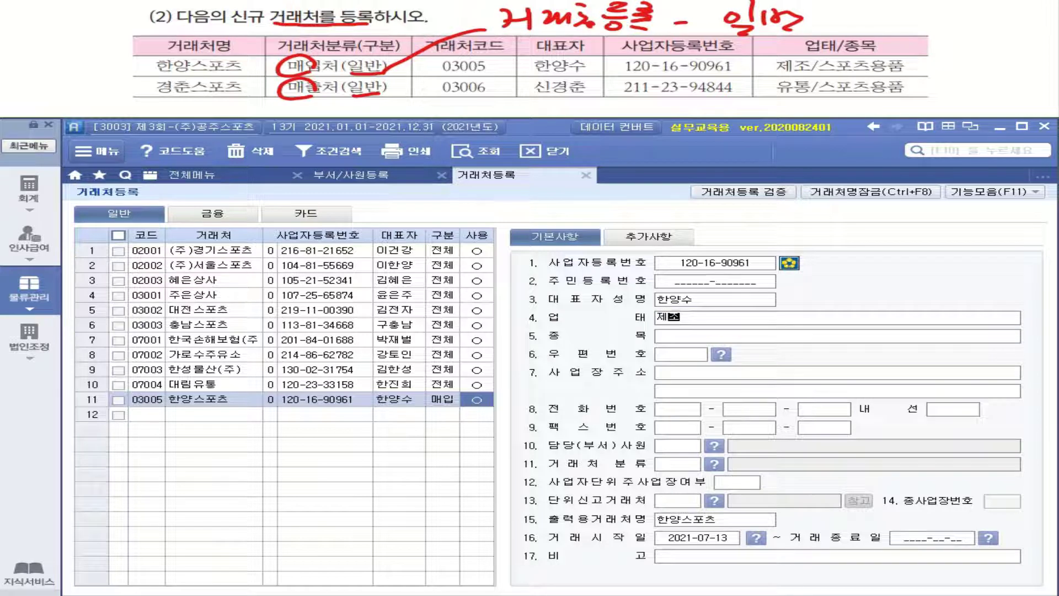
text(조)
key(Return)
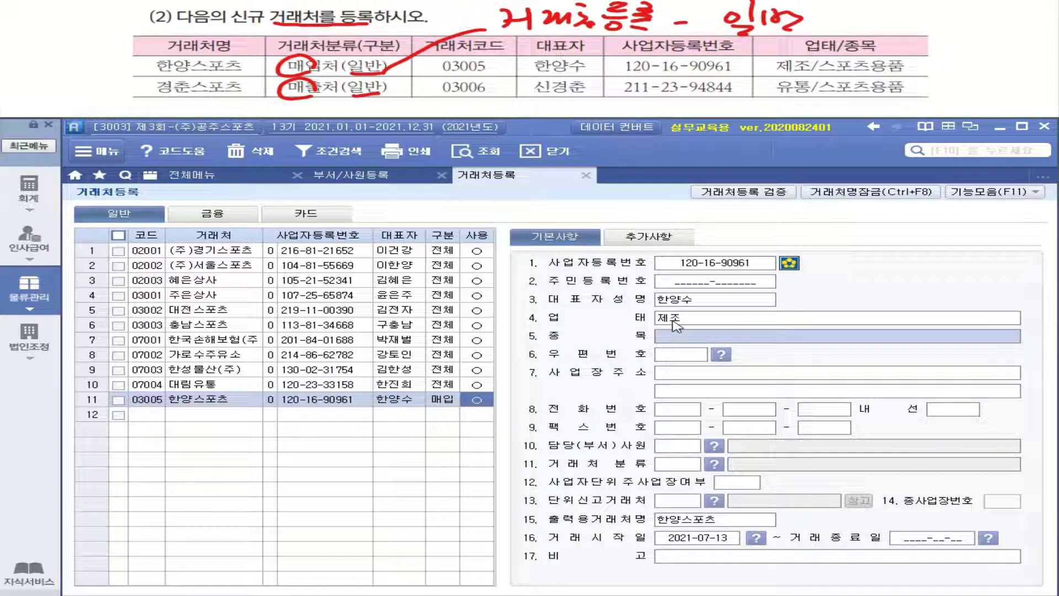
text(스포츠)
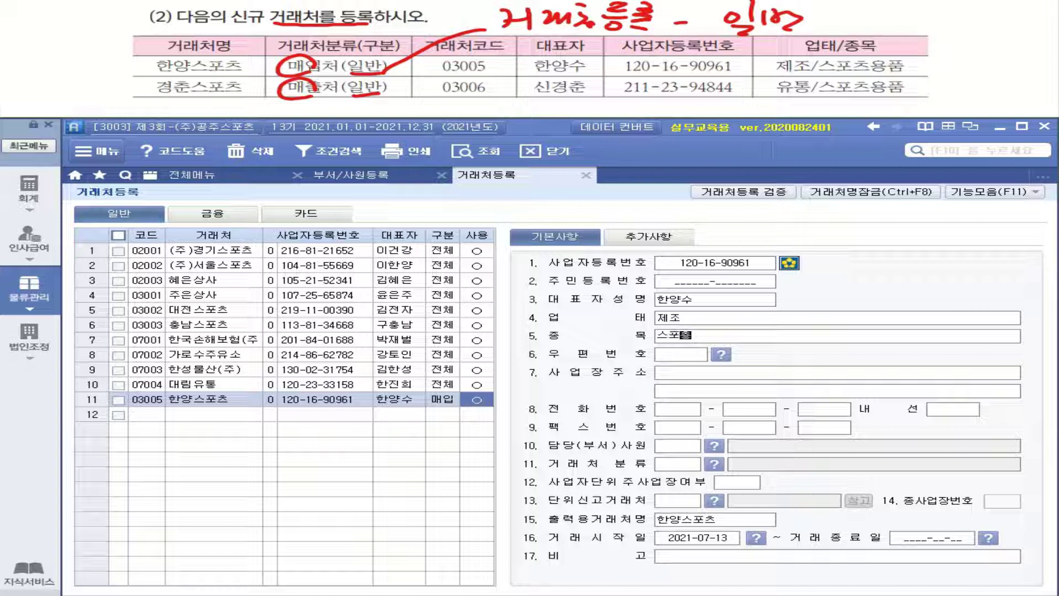
text(용품)
key(Return)
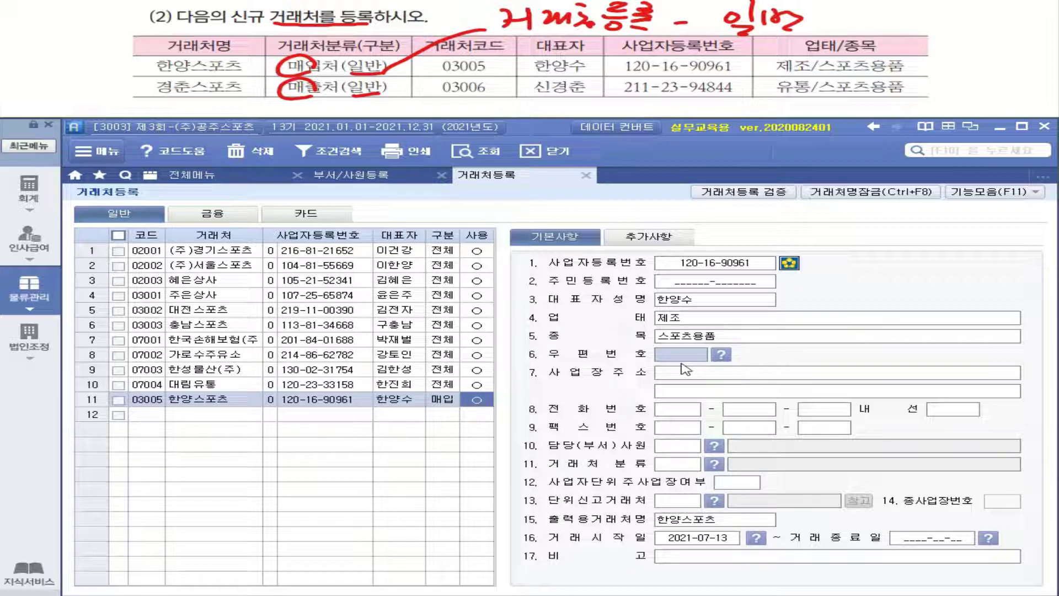
click(143, 418)
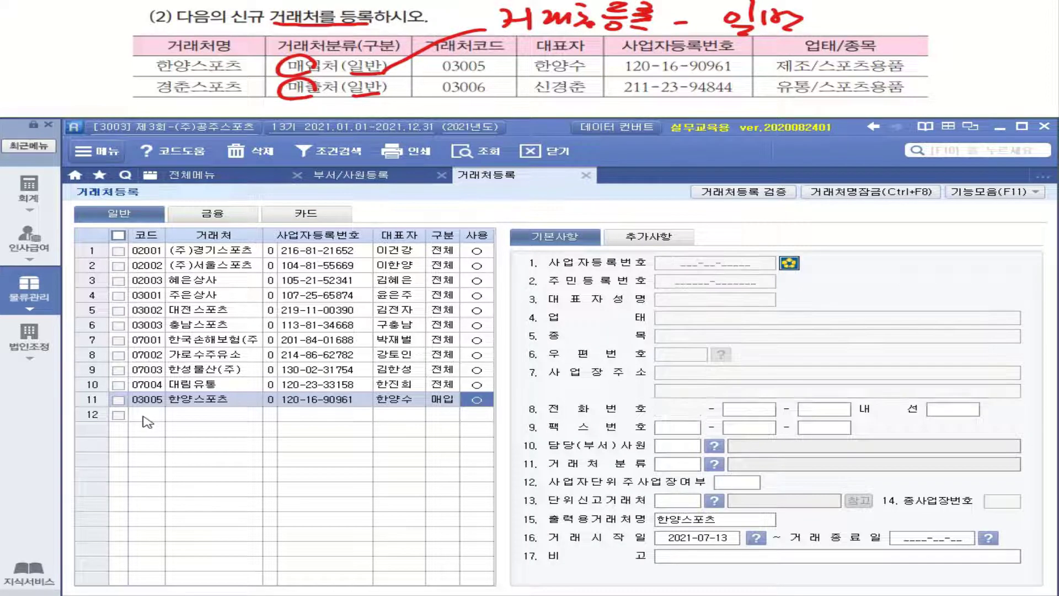
click(146, 420)
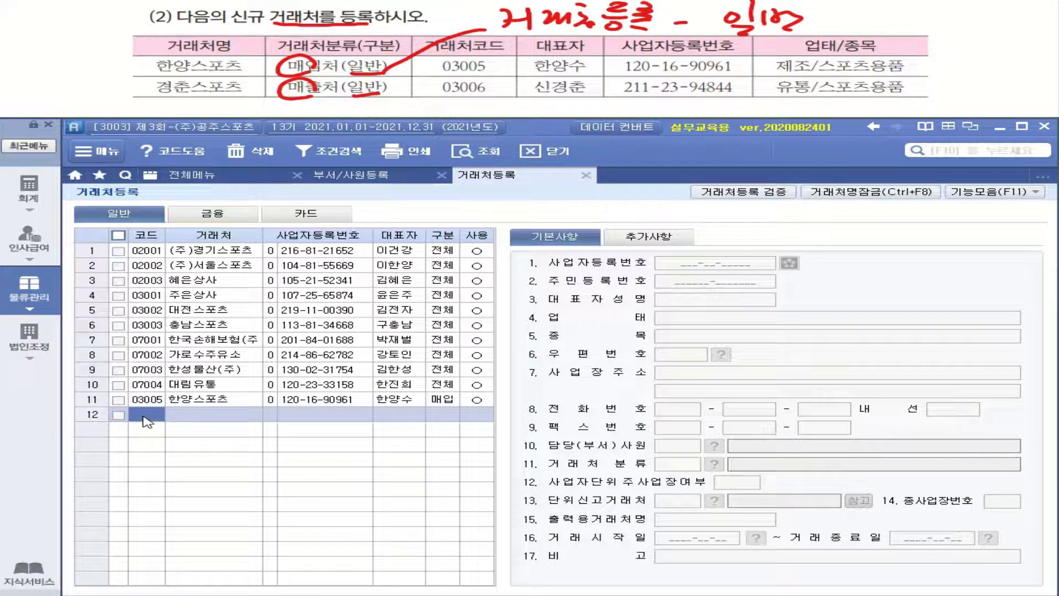
text(03006)
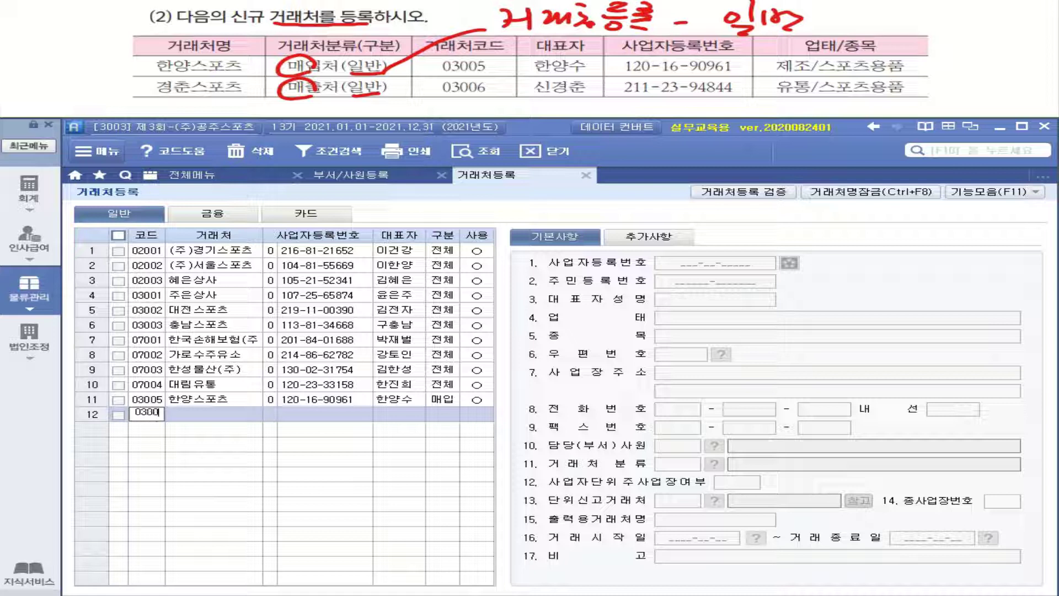
key(Return)
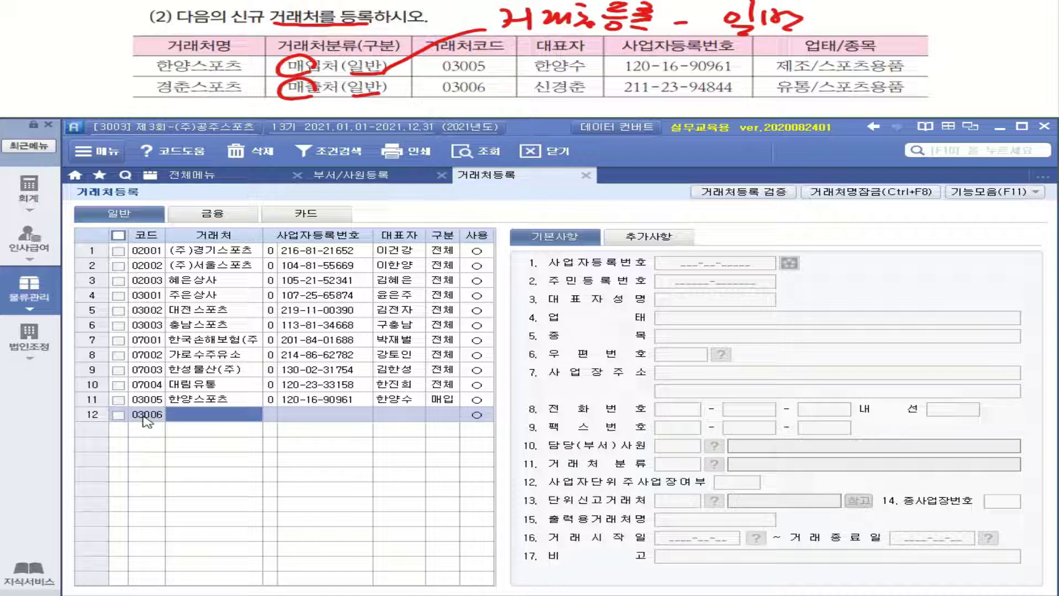
text(경)
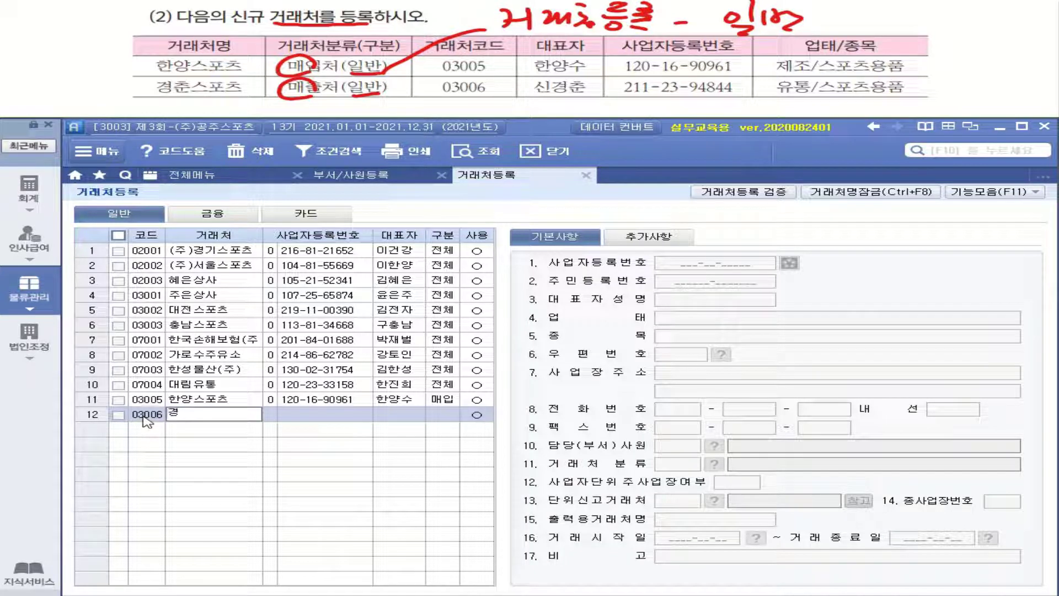
text(춘ㅅ)
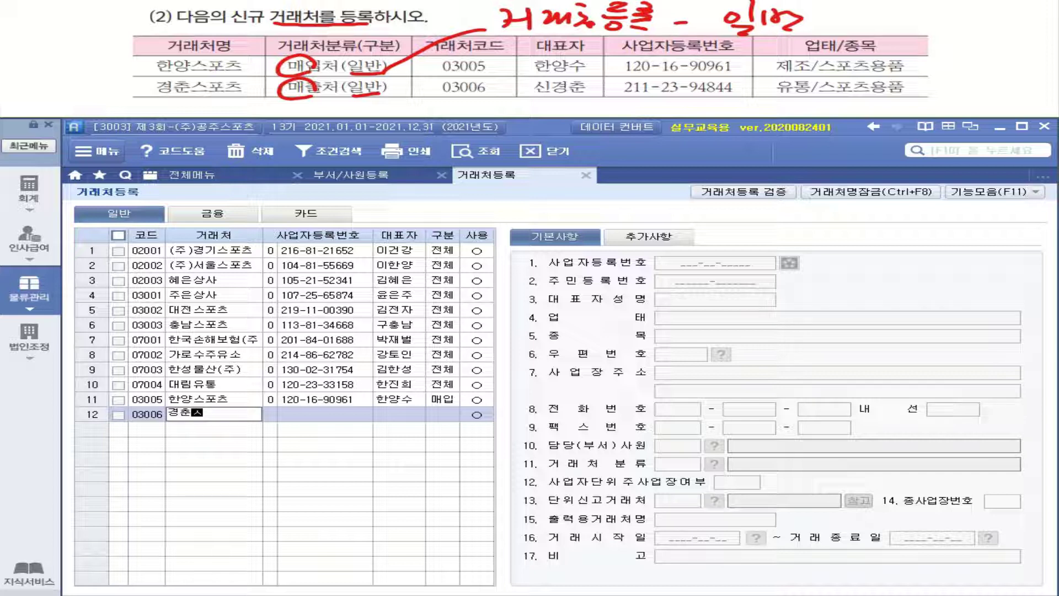
text(ㅡㅍ)
text(포츠)
key(Return)
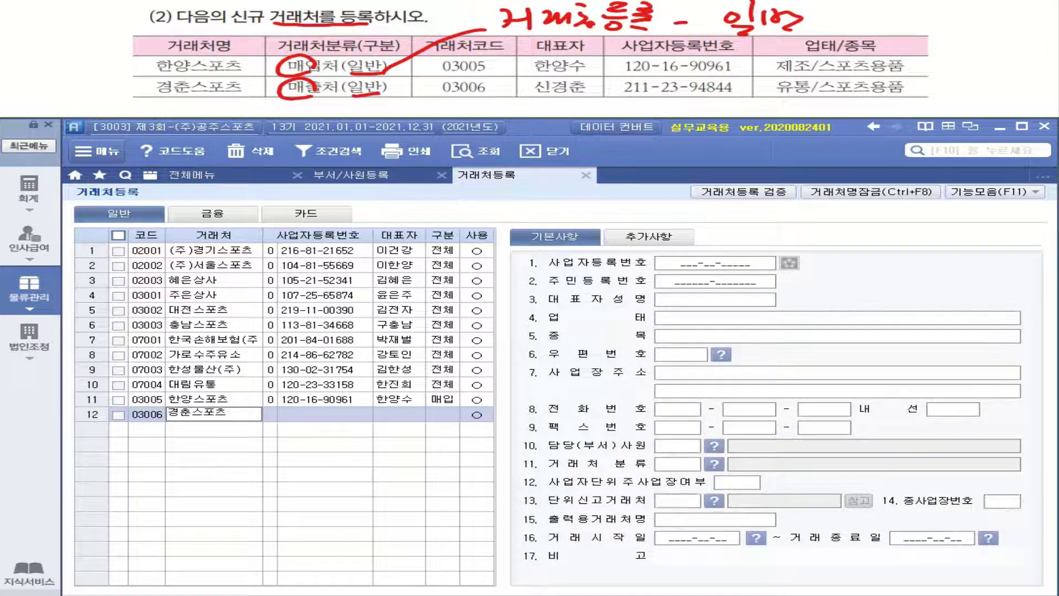
key(Return)
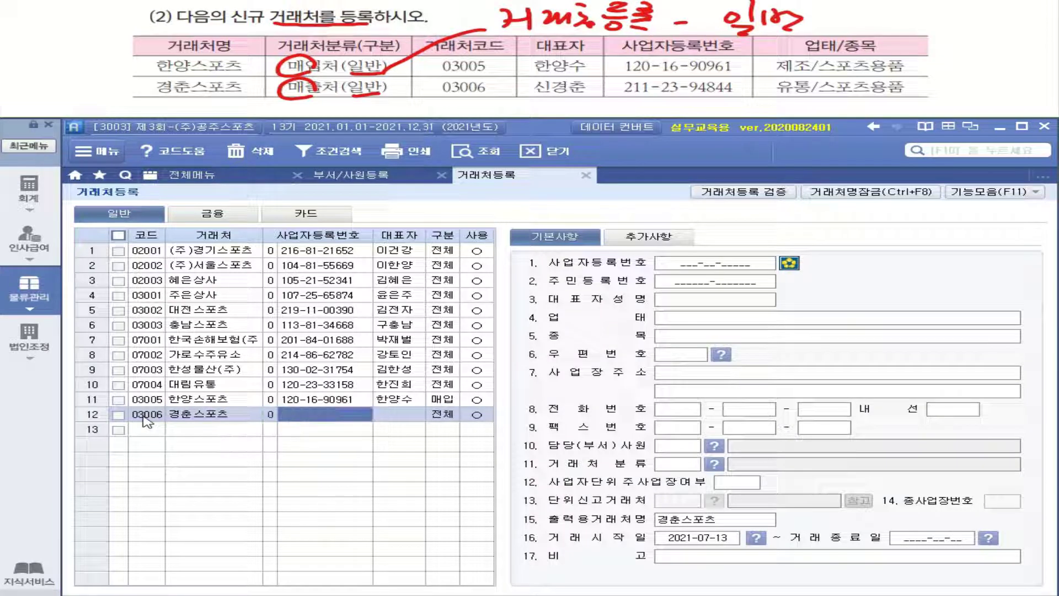
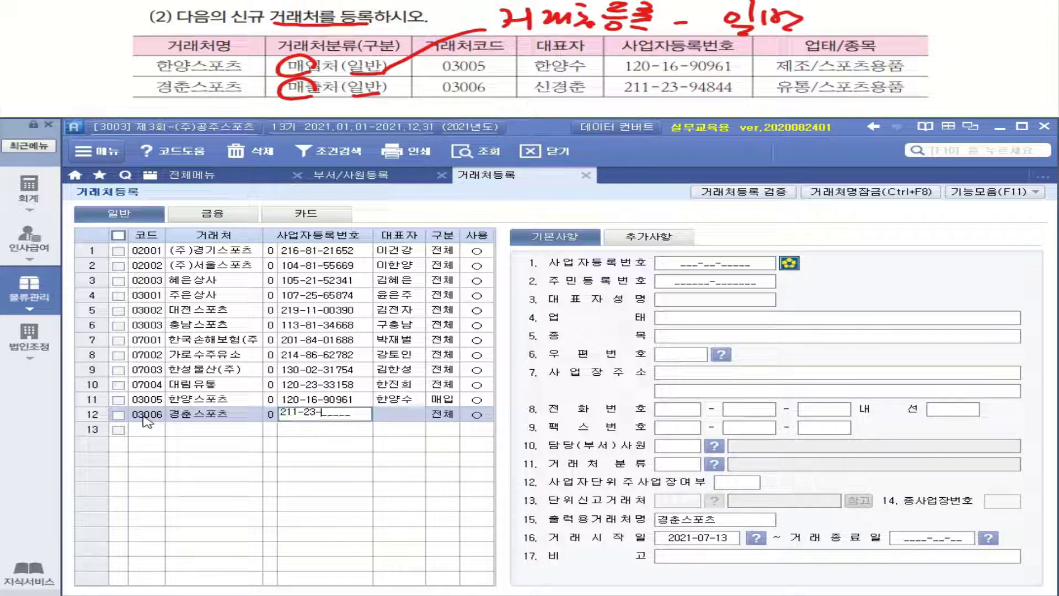
key(Return)
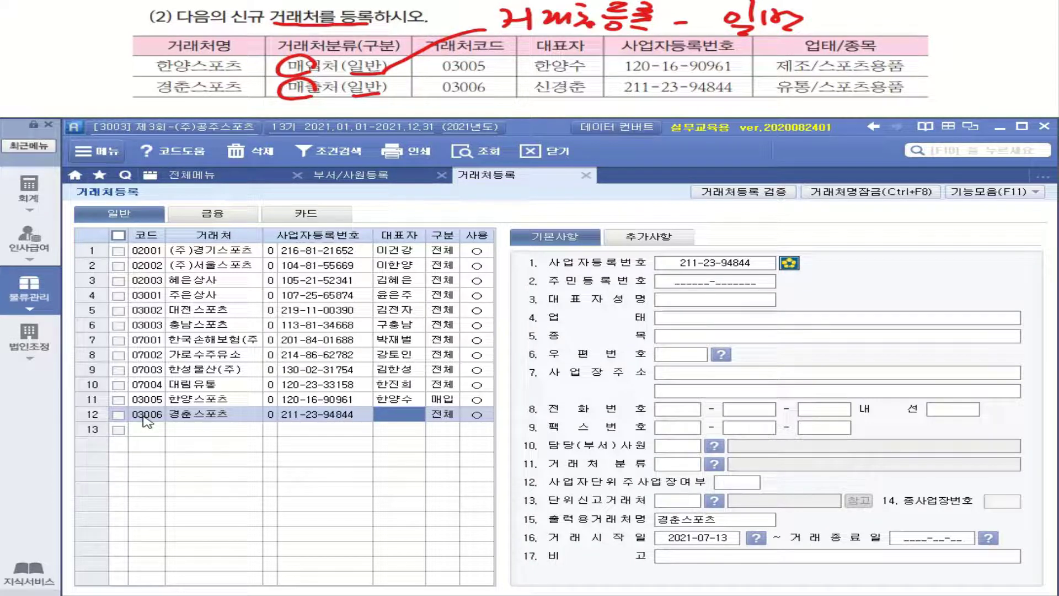
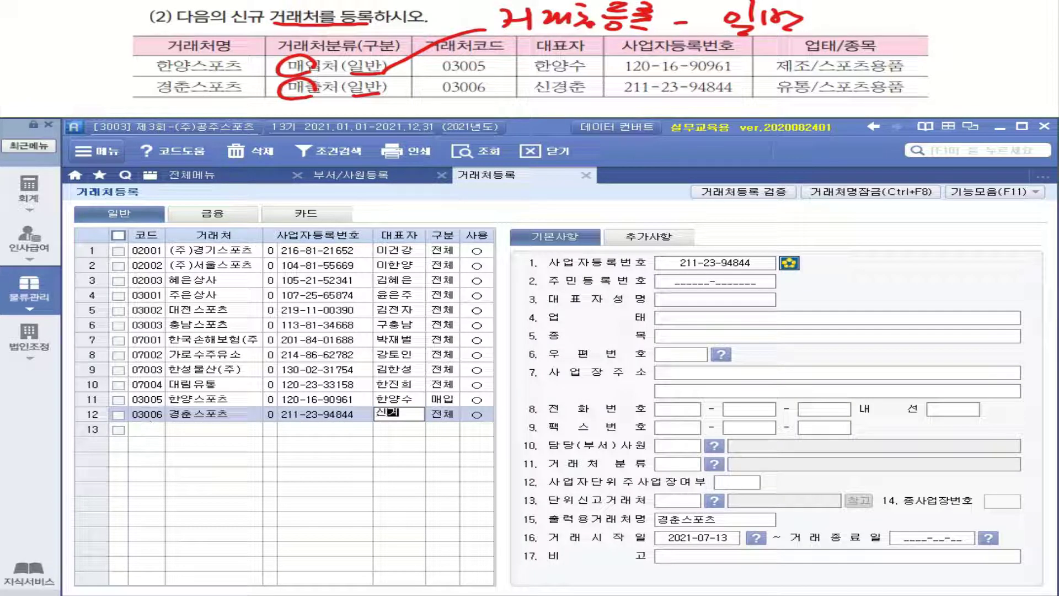
key(Return)
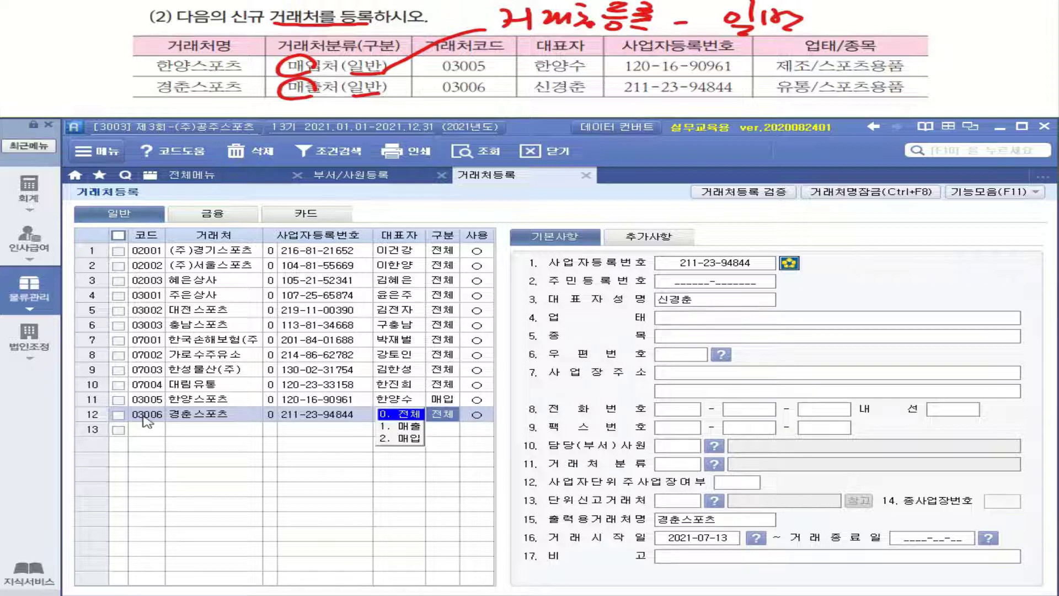
- Make 경춘스포츠 an in-use 매출 client with 업태 유통 and 종목 스포츠용품
click(407, 430)
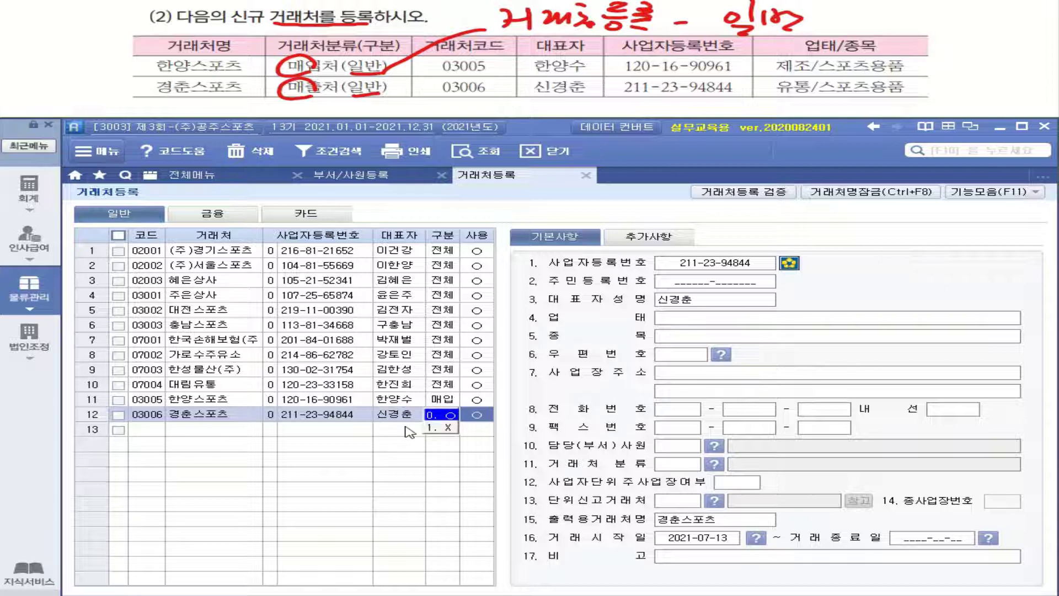
click(446, 418)
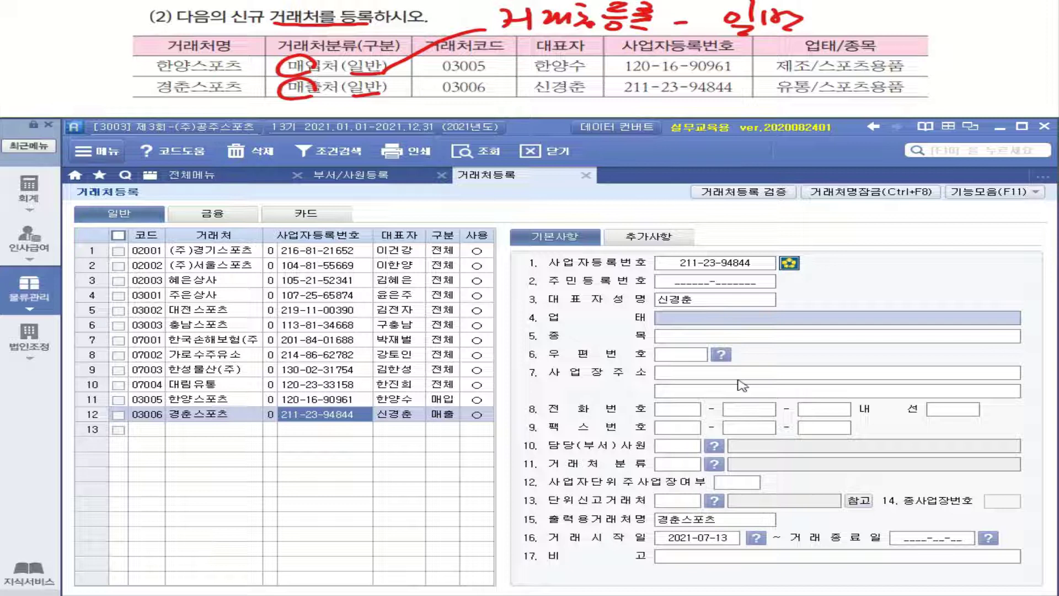
text(윹)
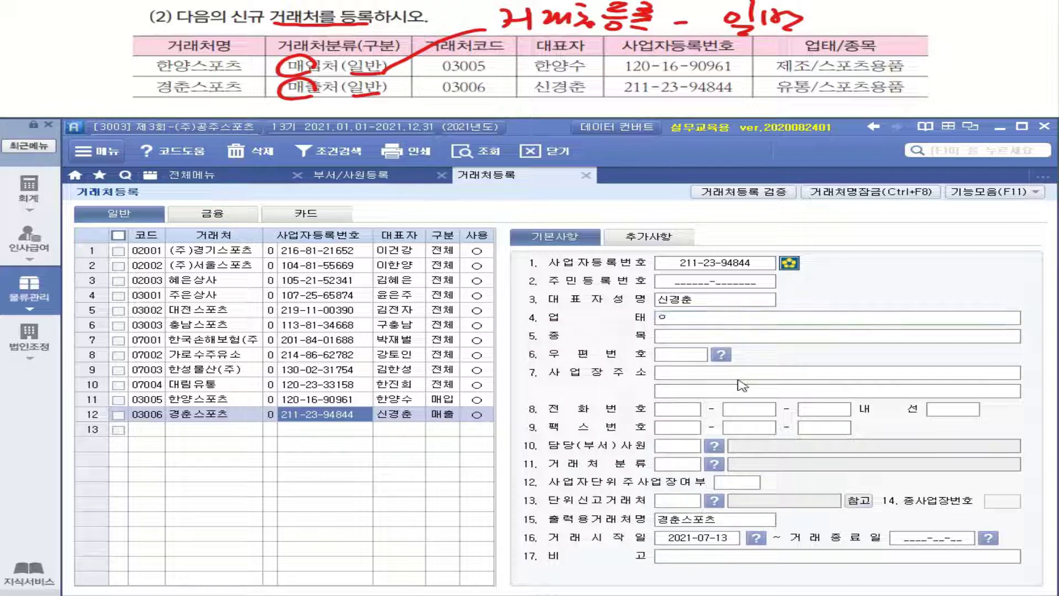
text(통)
key(Return)
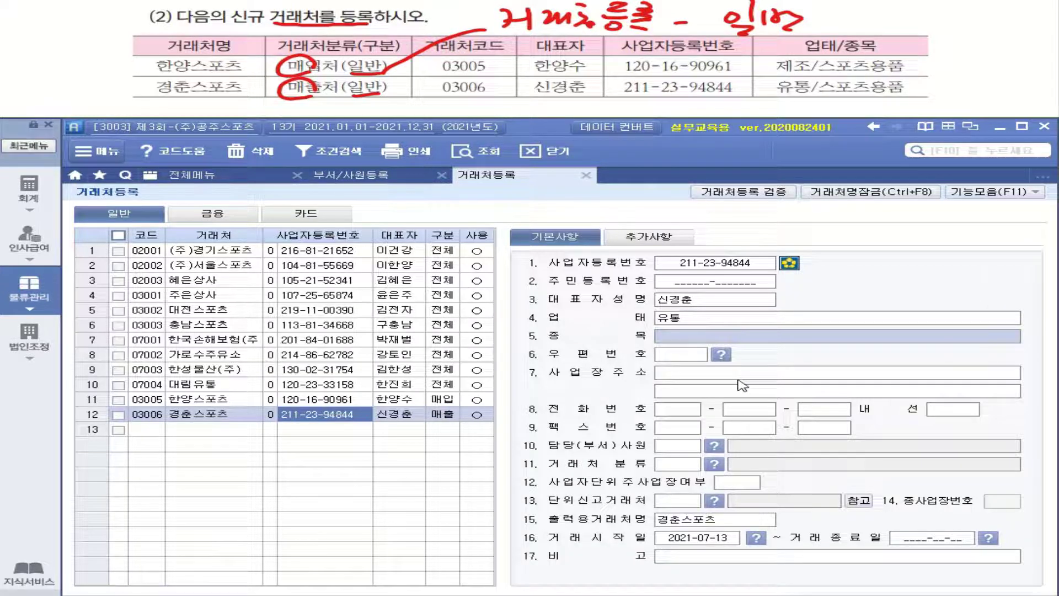
text(습)
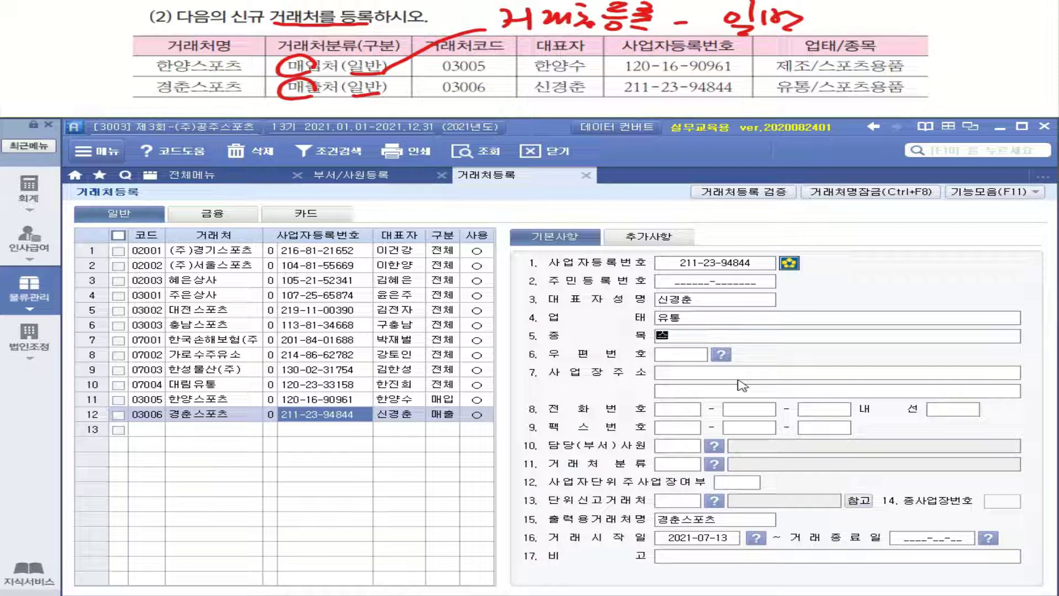
text(포츠용품)
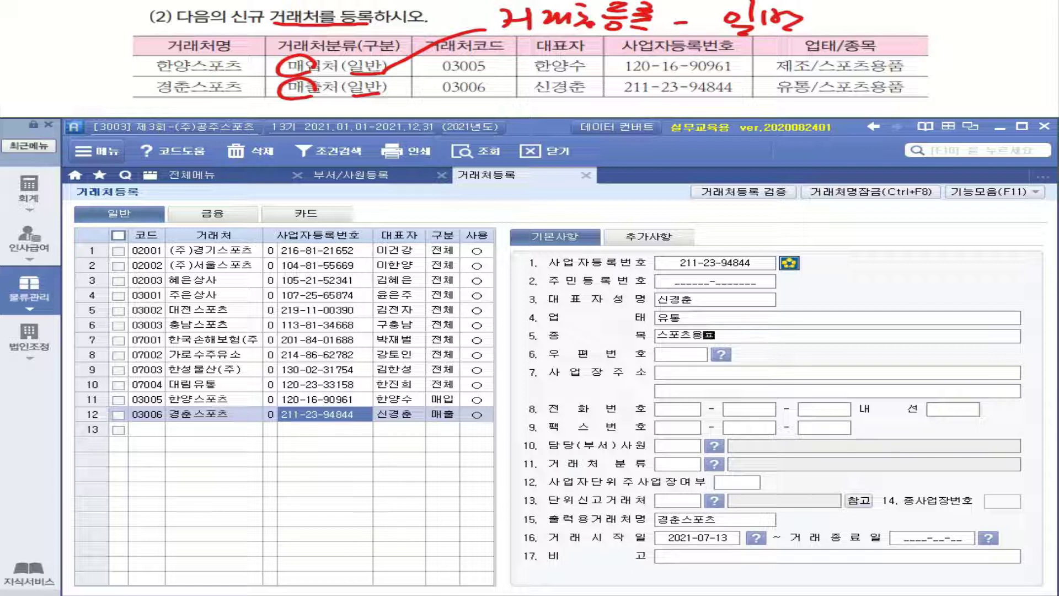
key(Return)
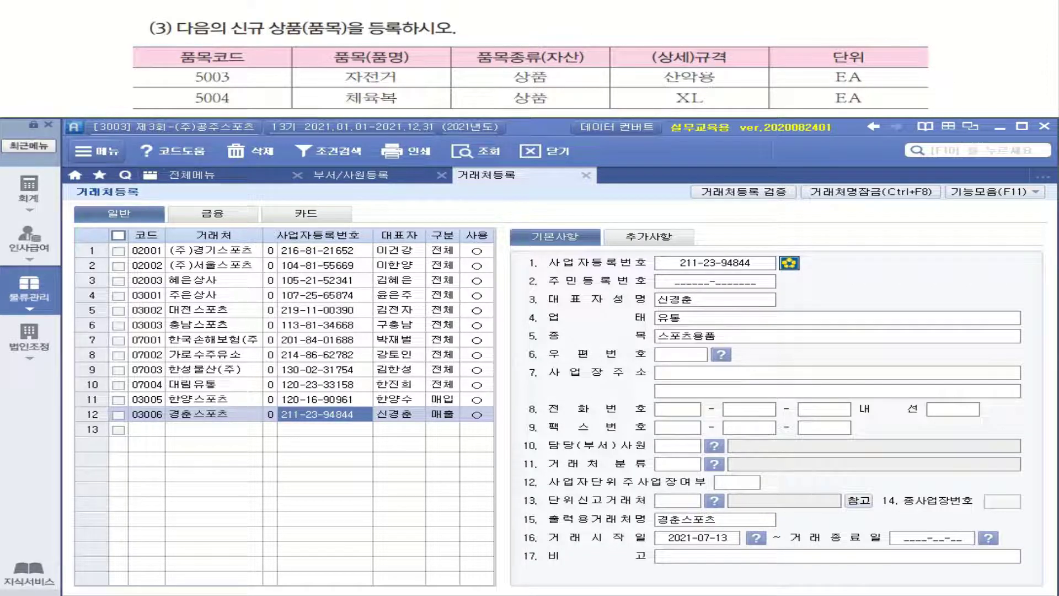
- Return to the 생산/재고관리 전체메뉴 page listing 품목등록
scroll(529, 71, down, 1)
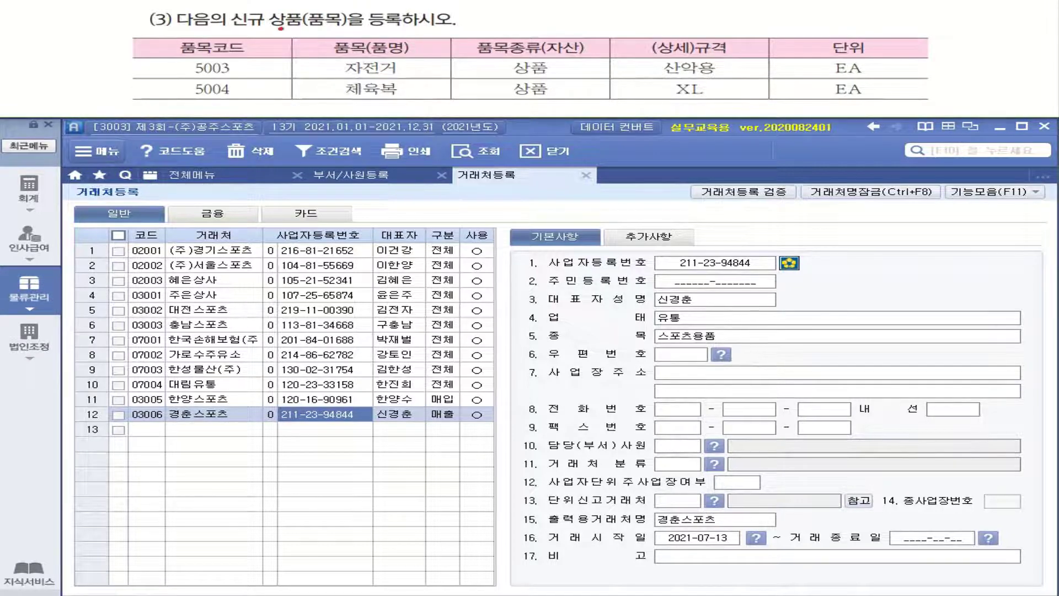
drag(280, 28, 405, 28)
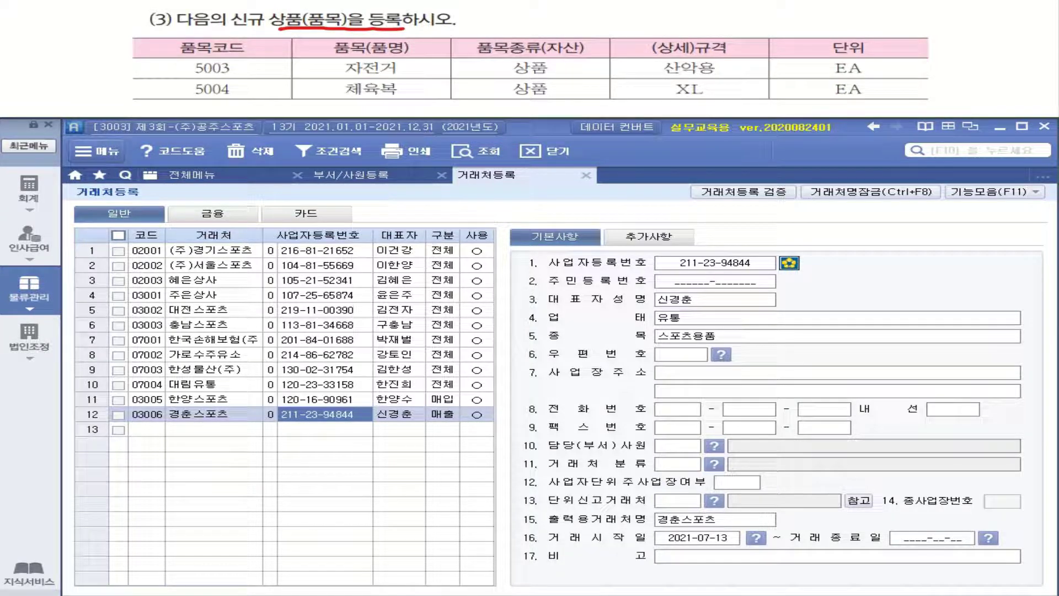
click(29, 292)
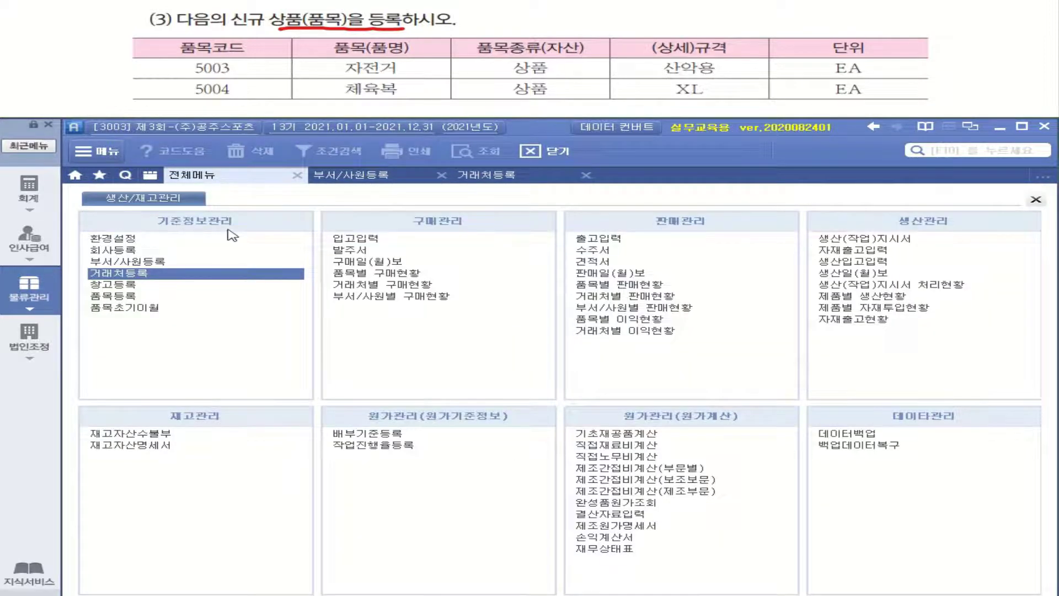
- In 품목등록, add item 5003 자전거 as a 상품 with specification 산약용
click(125, 298)
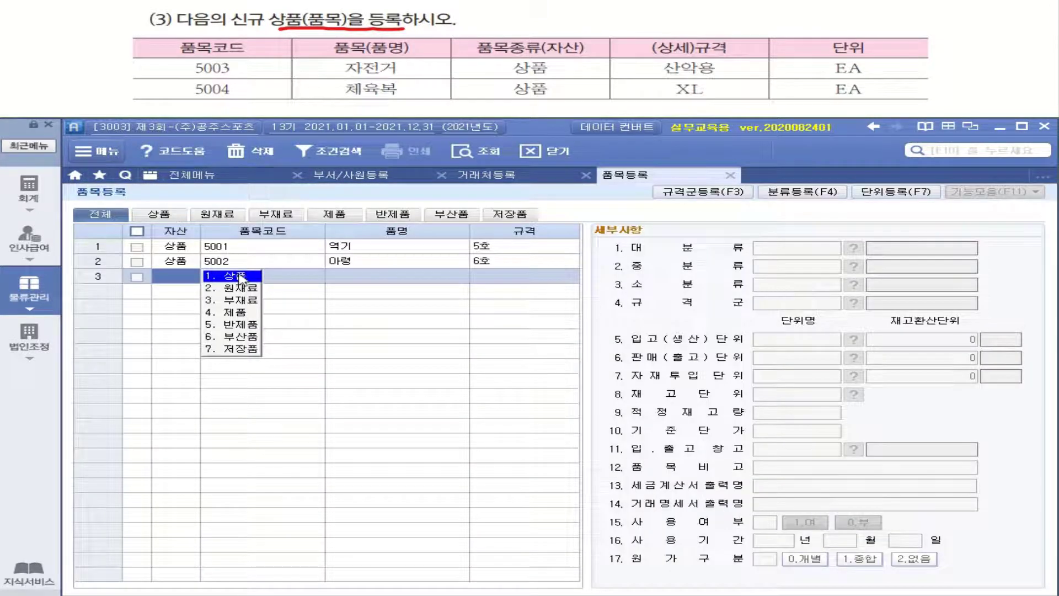
drag(549, 75, 513, 81)
click(188, 278)
click(233, 286)
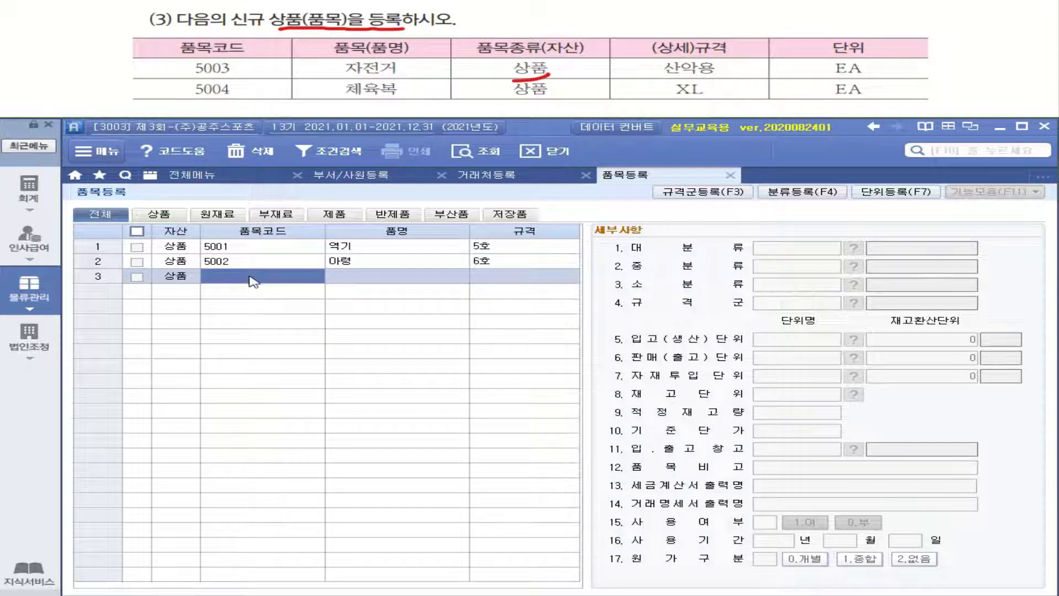
text(5003)
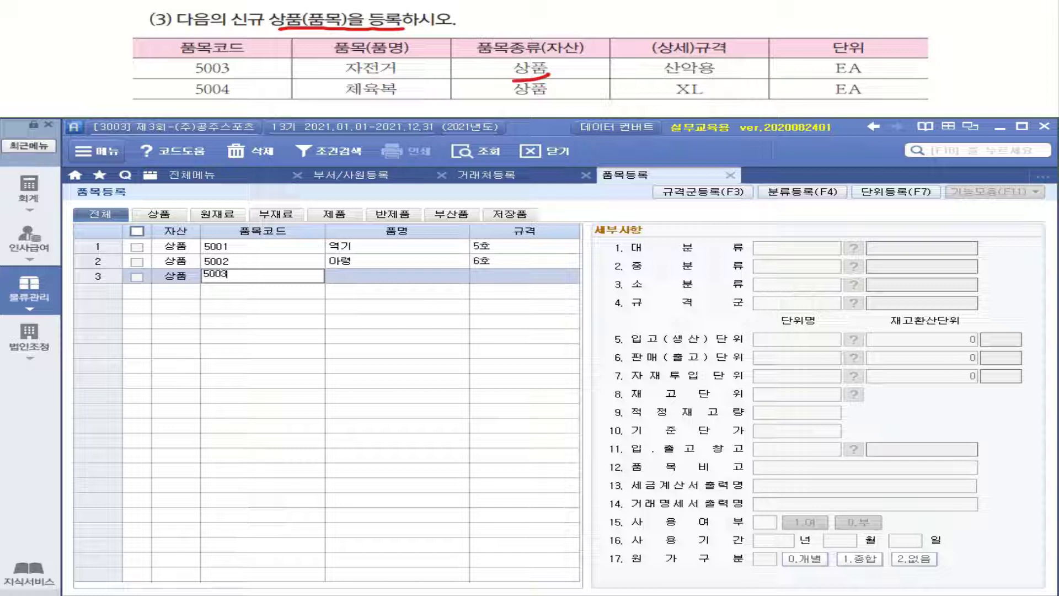
key(Return)
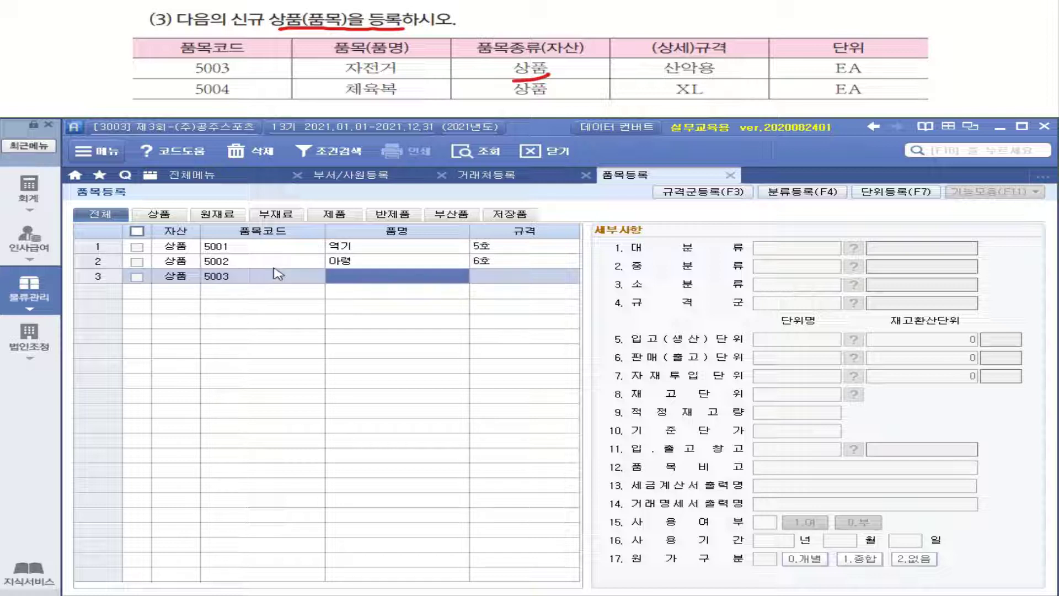
text(자)
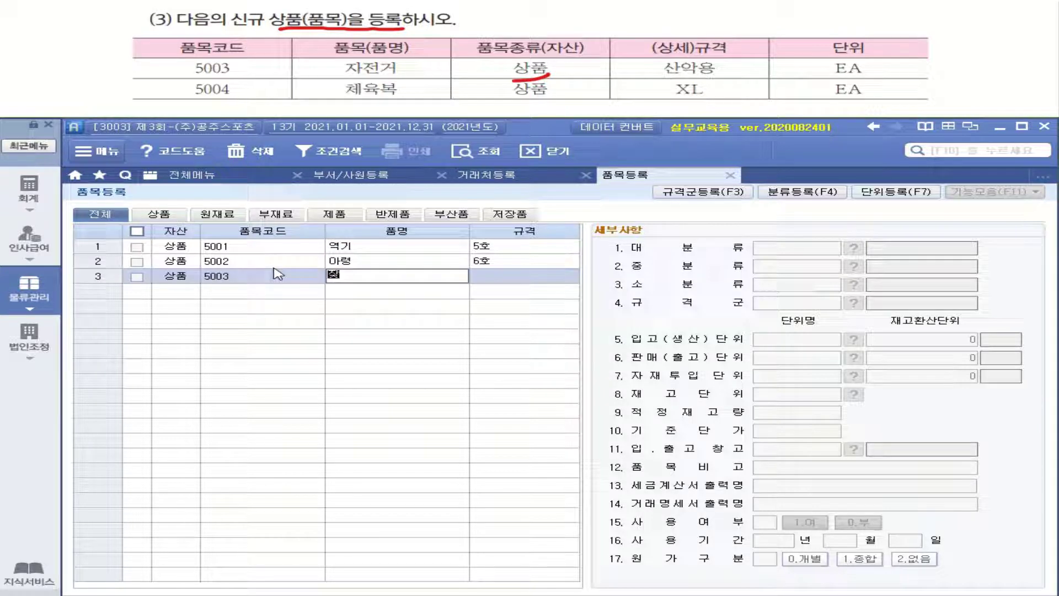
text(전거)
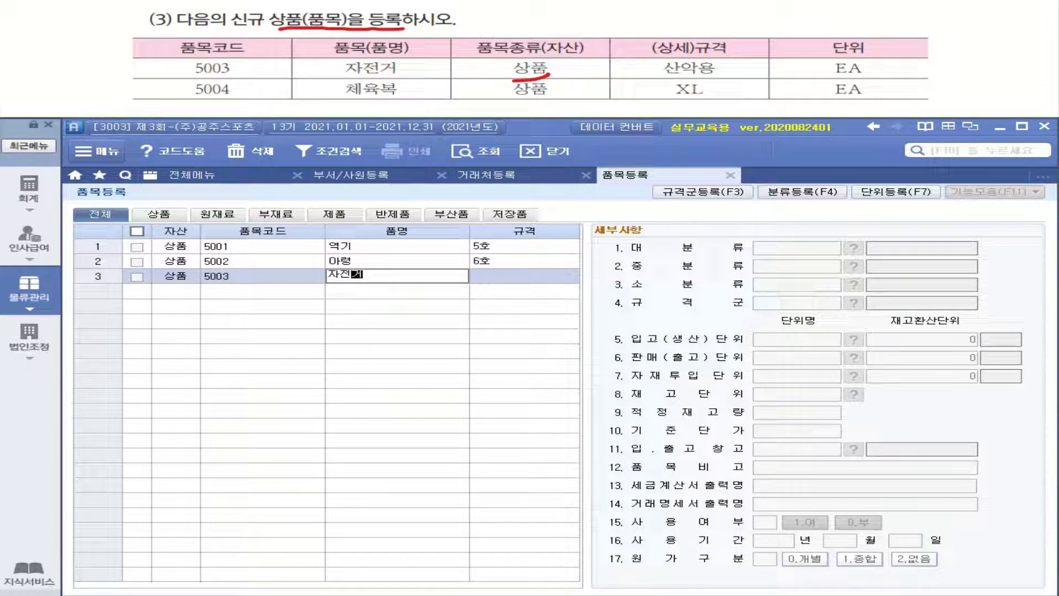
key(Return)
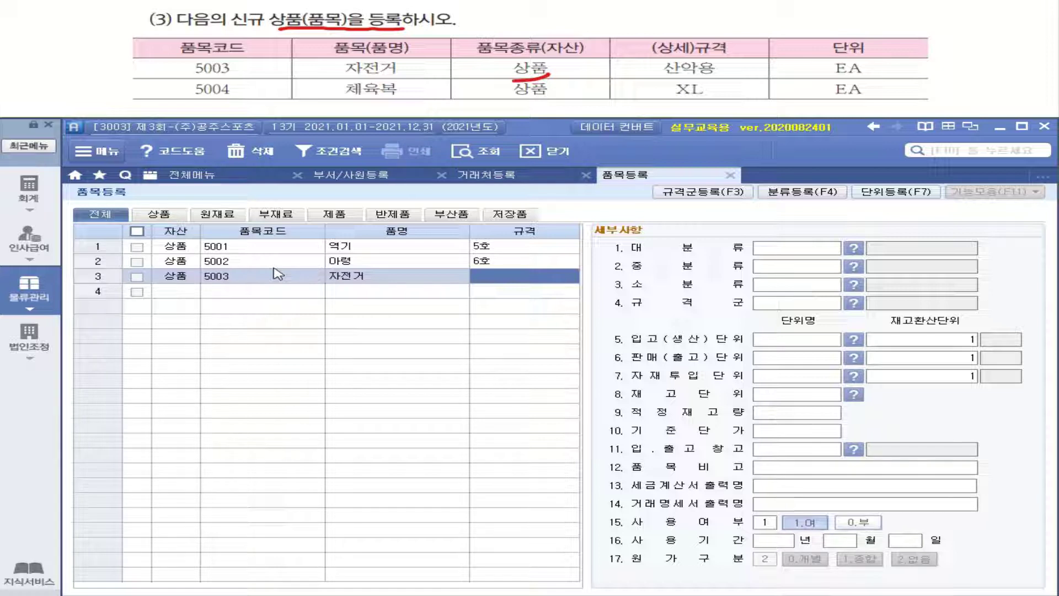
text(산ㅇ)
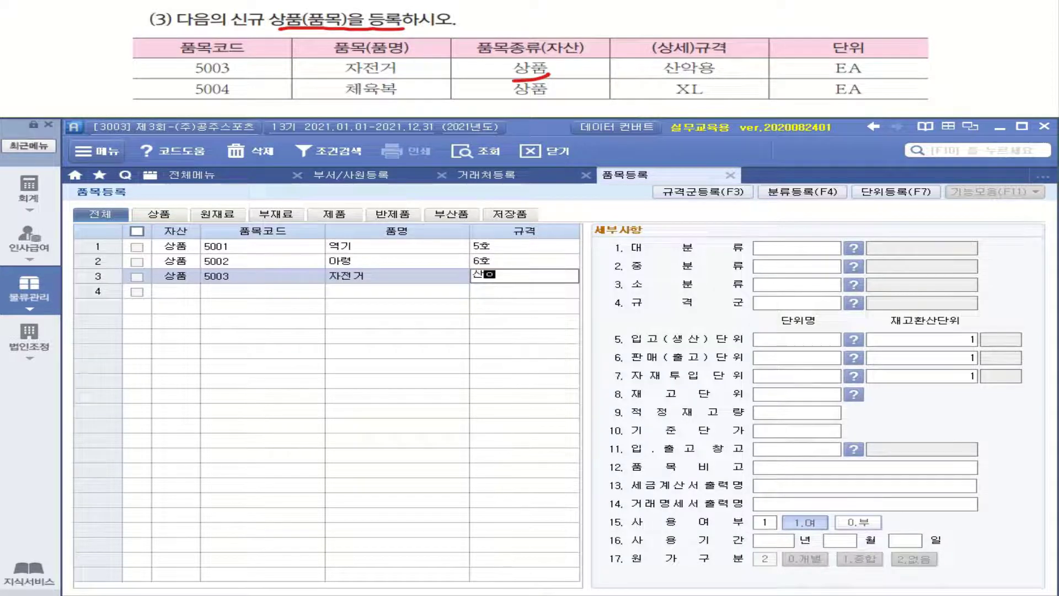
text(약용)
key(Return)
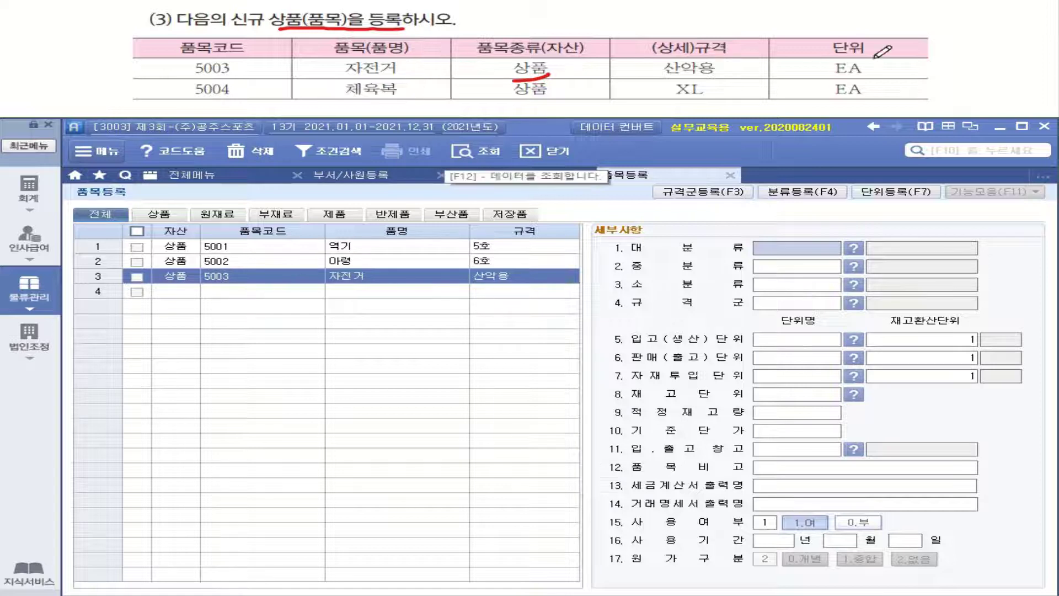
mouse_move(881, 101)
mouse_down()
mouse_move(822, 93)
mouse_move(877, 47)
mouse_move(900, 102)
mouse_move(833, 100)
mouse_up()
click(780, 339)
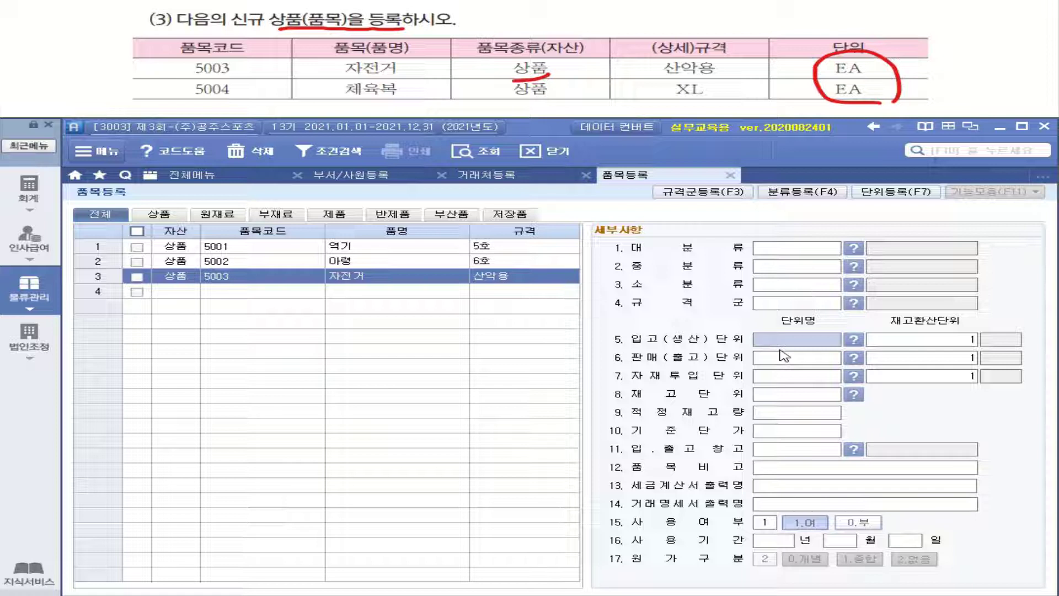
- Set item 5003's receiving, sales, material-input and inventory units all to EA
text(EA)
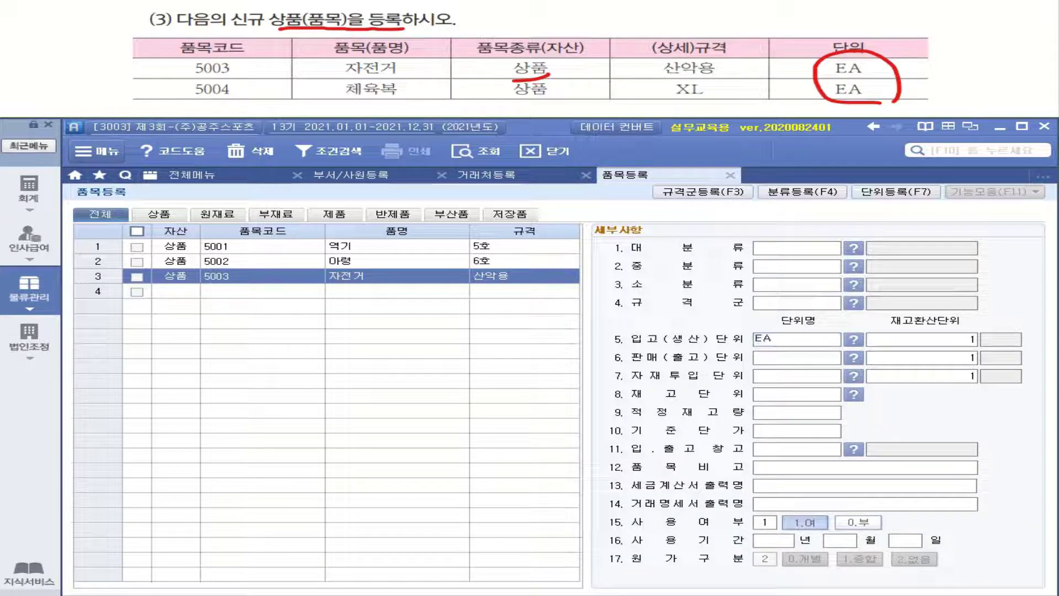
key(Return)
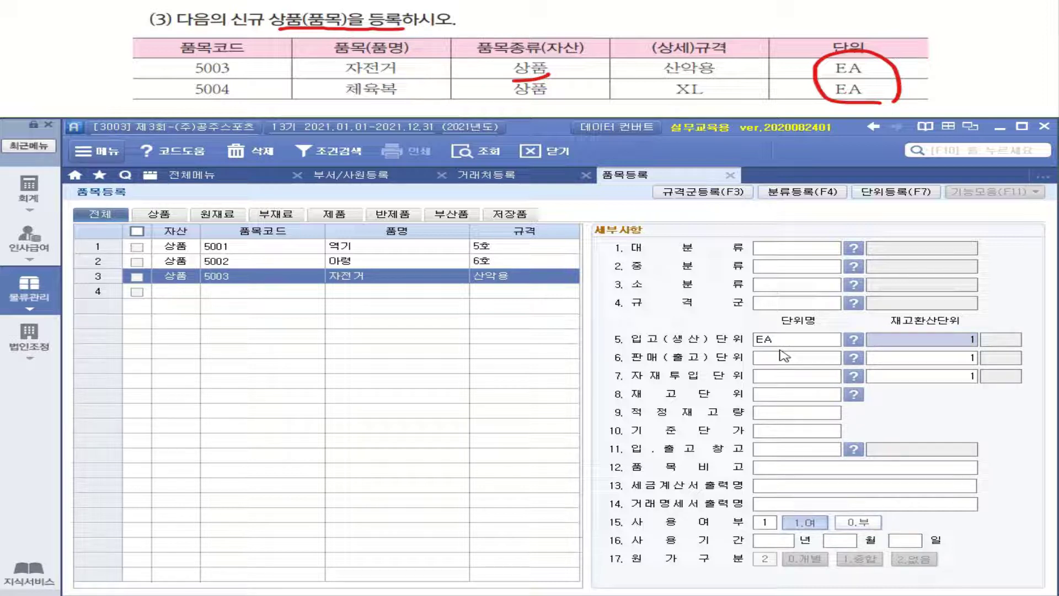
click(819, 362)
text(EA)
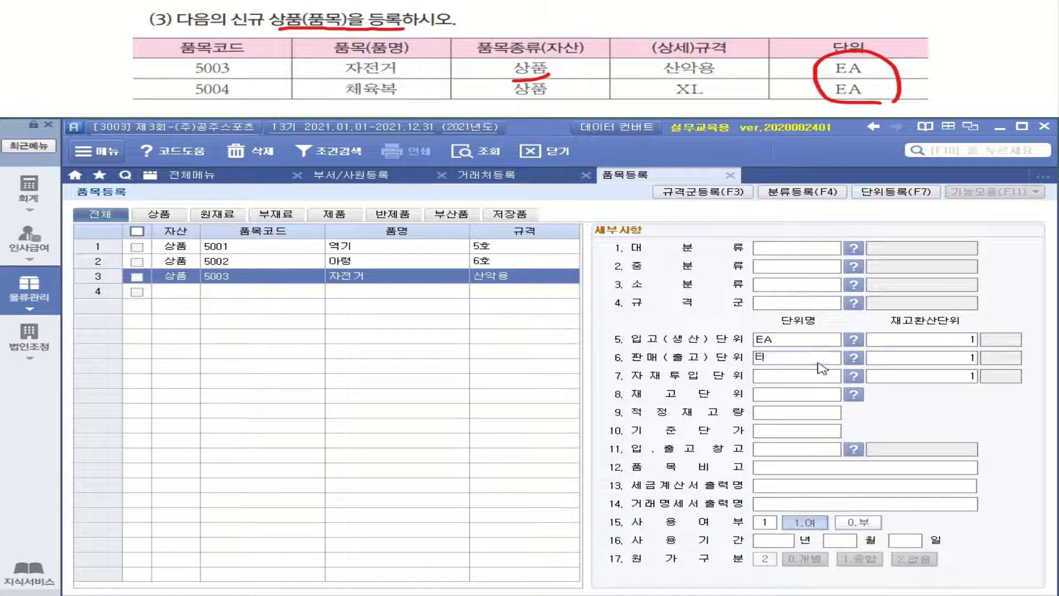
key(Return)
key(Return)
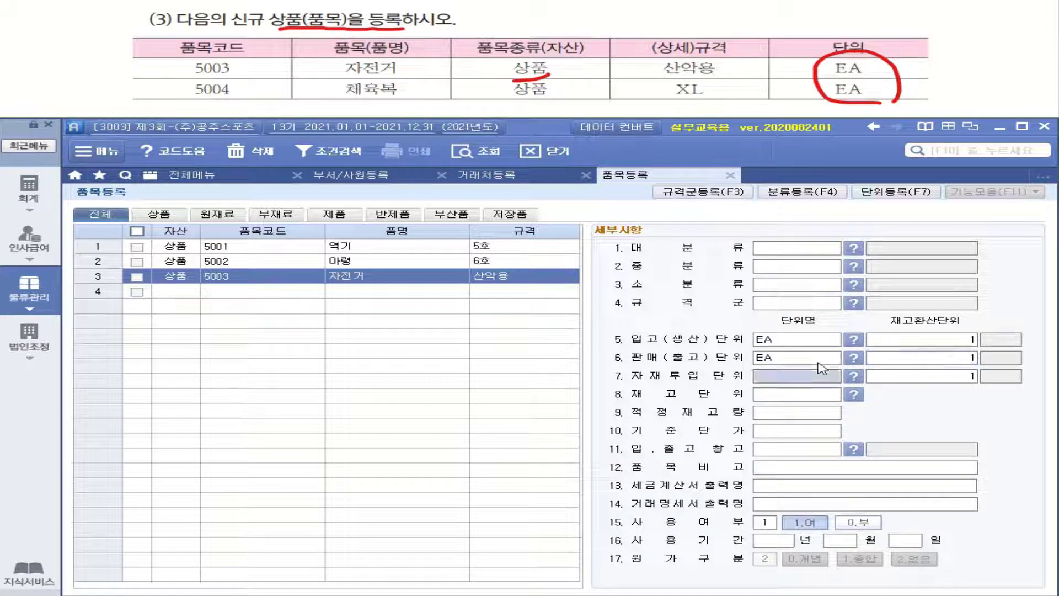
text(EA)
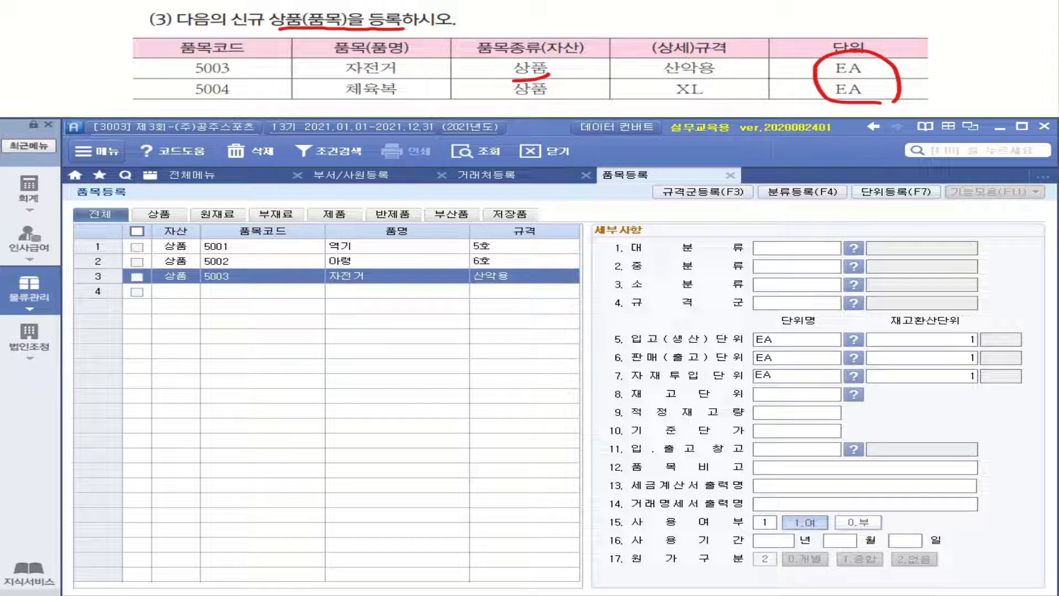
key(Return)
key(Return)
text(EA)
key(Return)
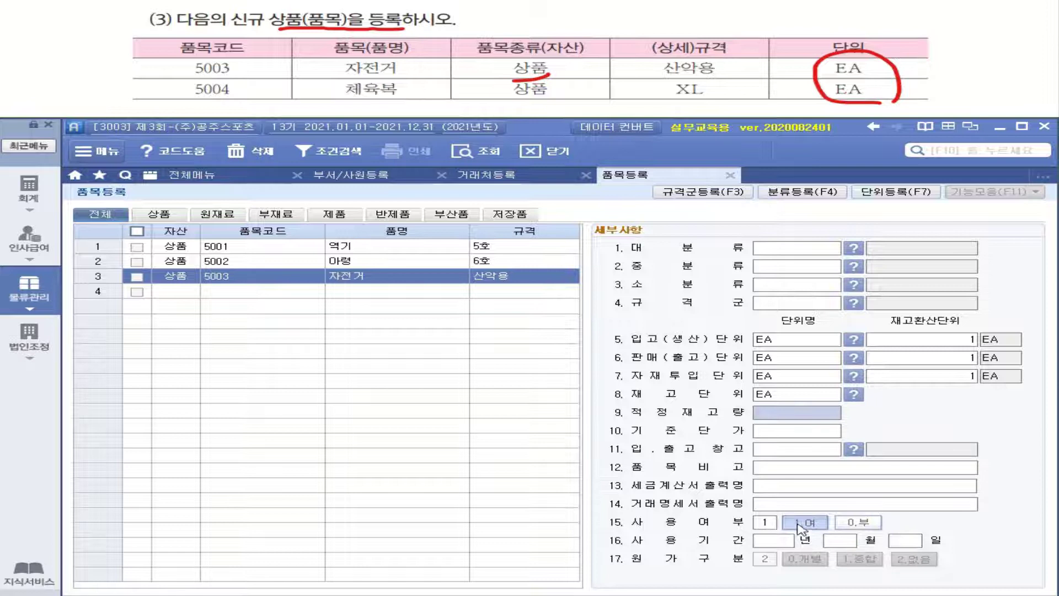
- In row 4, add item 5004 체육복 as a 상품 with specification XL
click(178, 293)
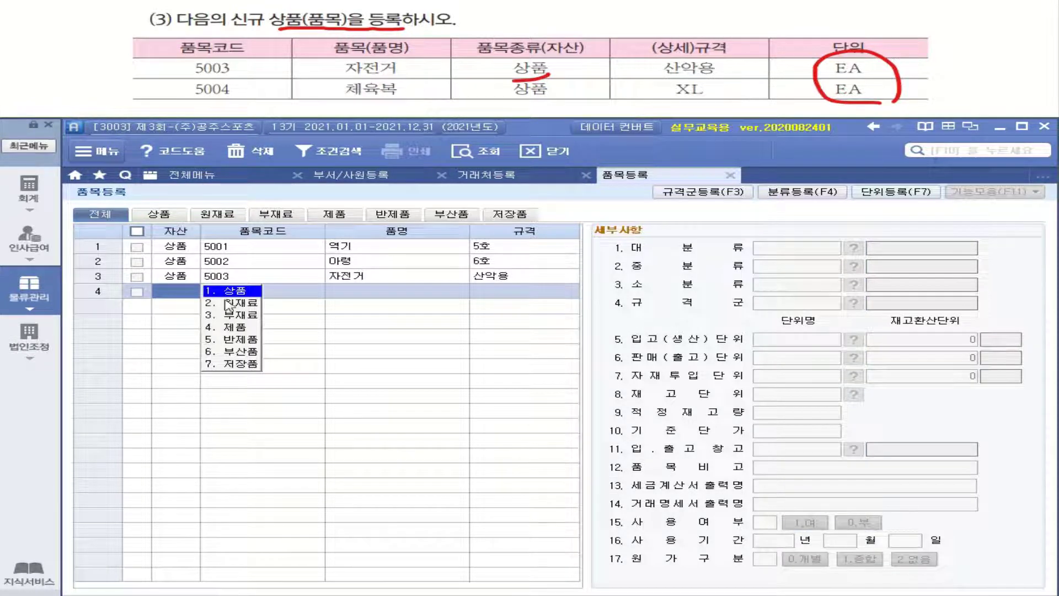
click(229, 296)
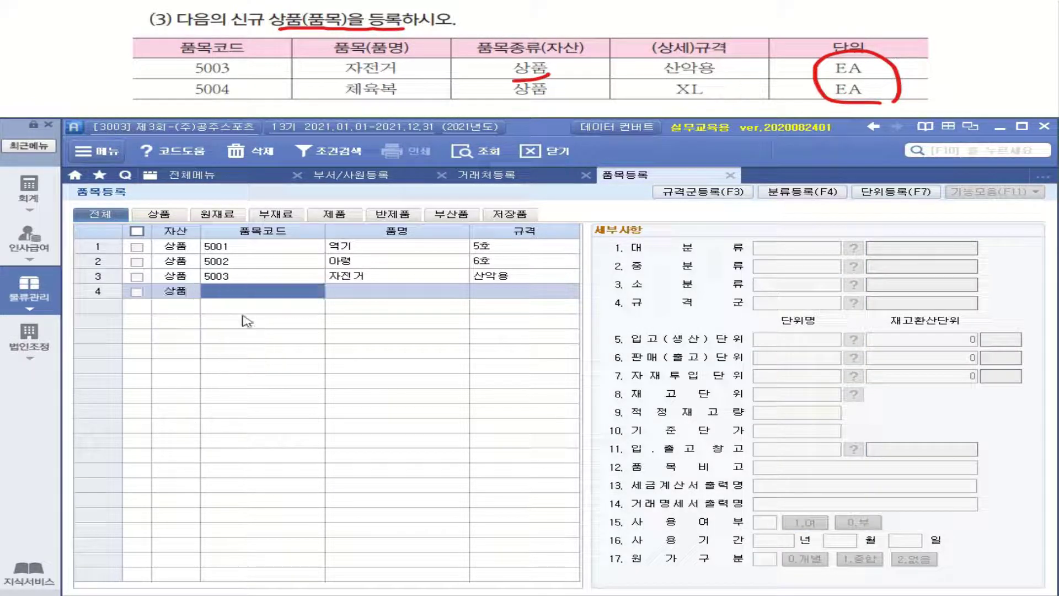
text(5004)
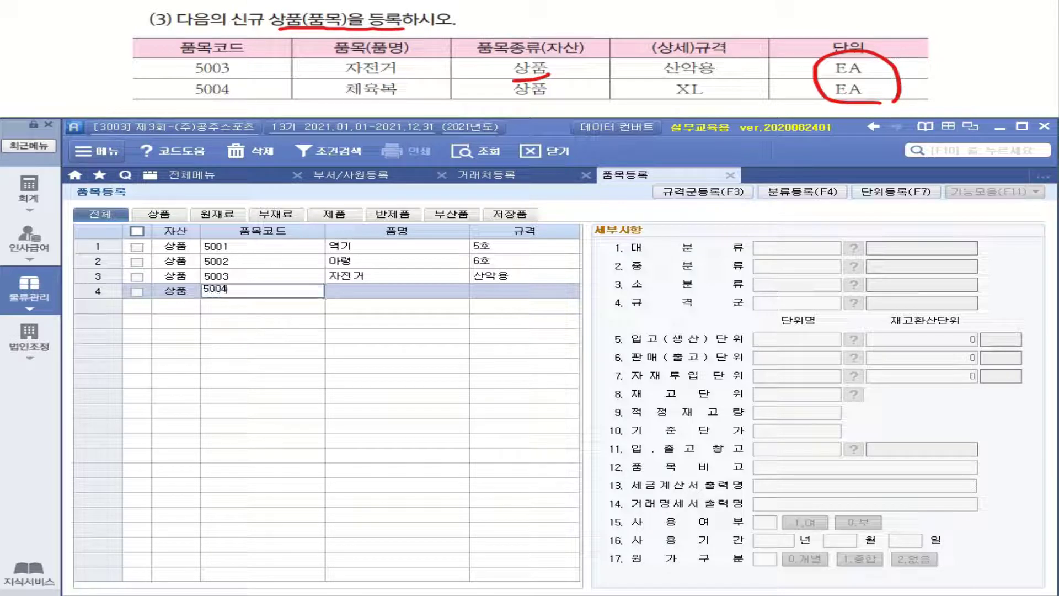
key(Return)
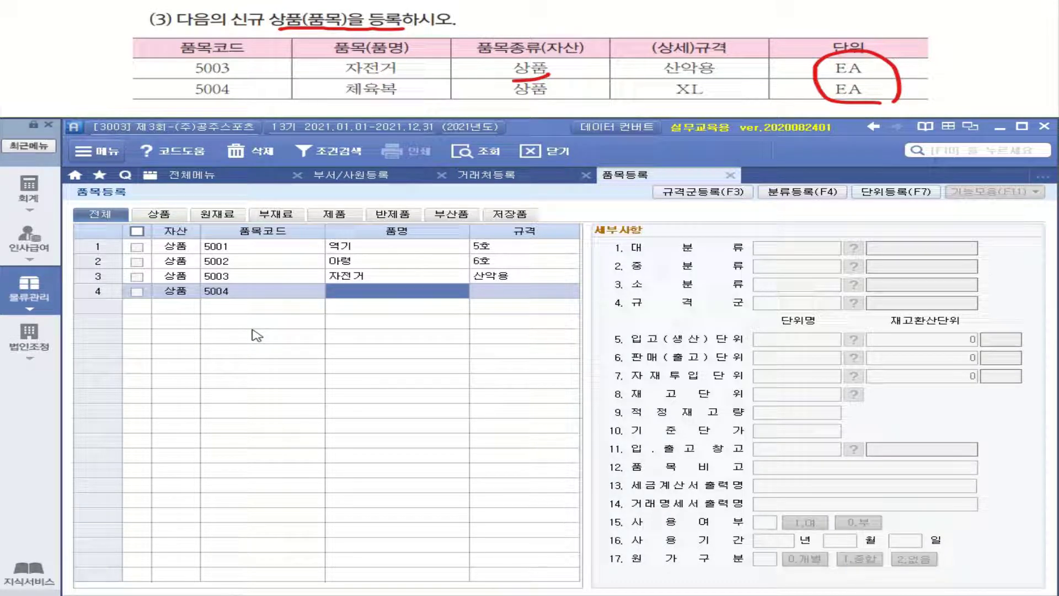
text(체)
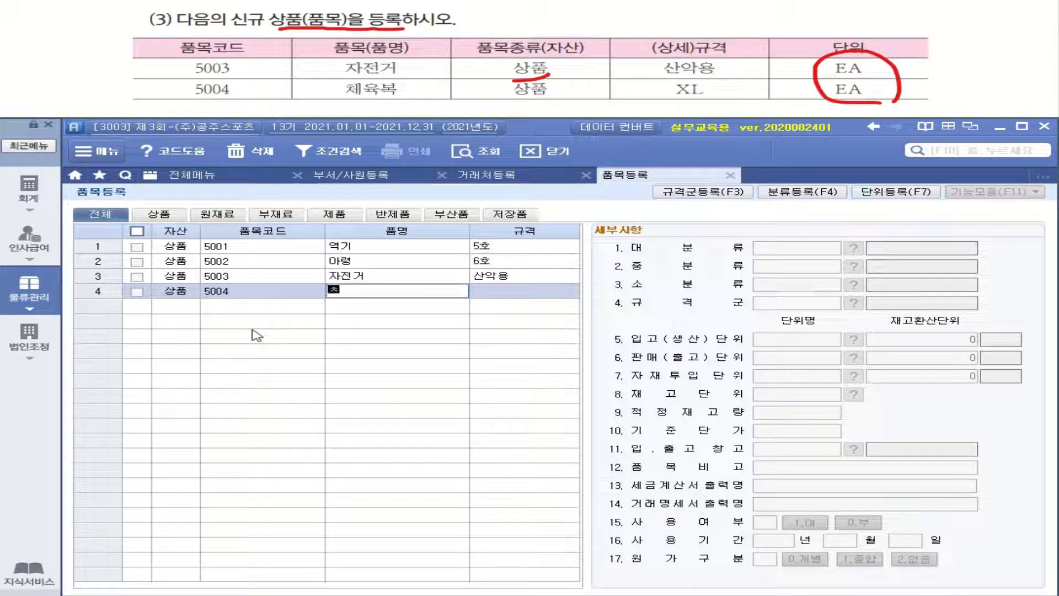
text(육ㅂㅗㄱ)
key(Return)
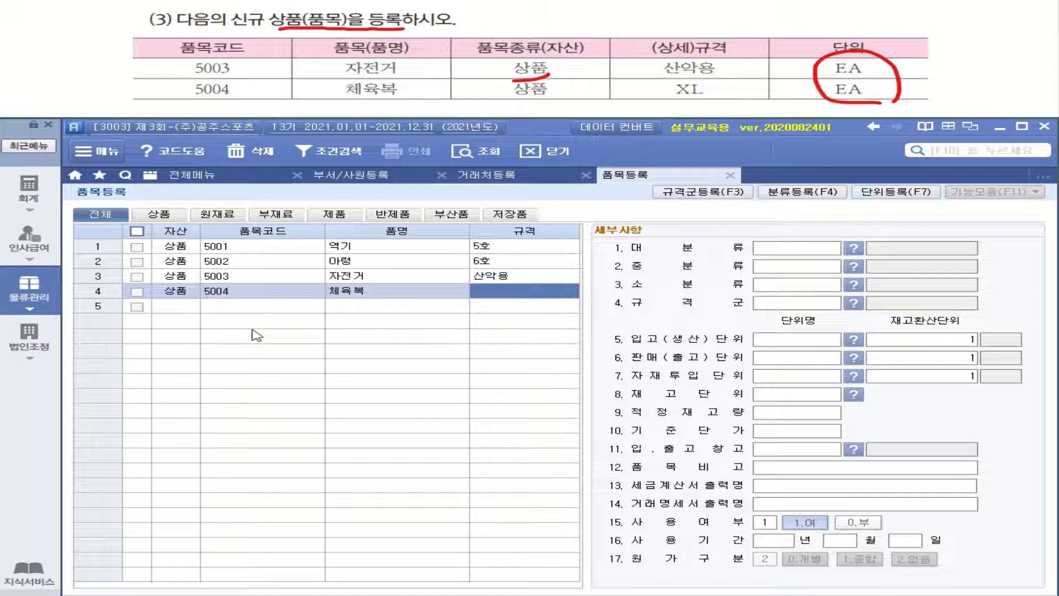
text(XL)
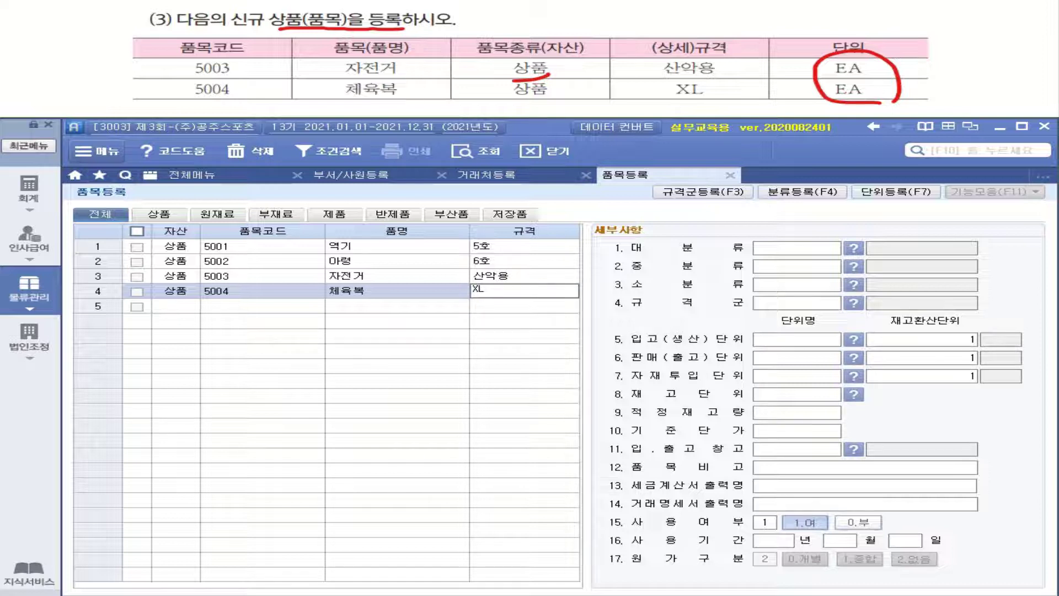
key(Return)
- Set item 5004's receiving, sales, material-input and inventory units all to EA
click(809, 341)
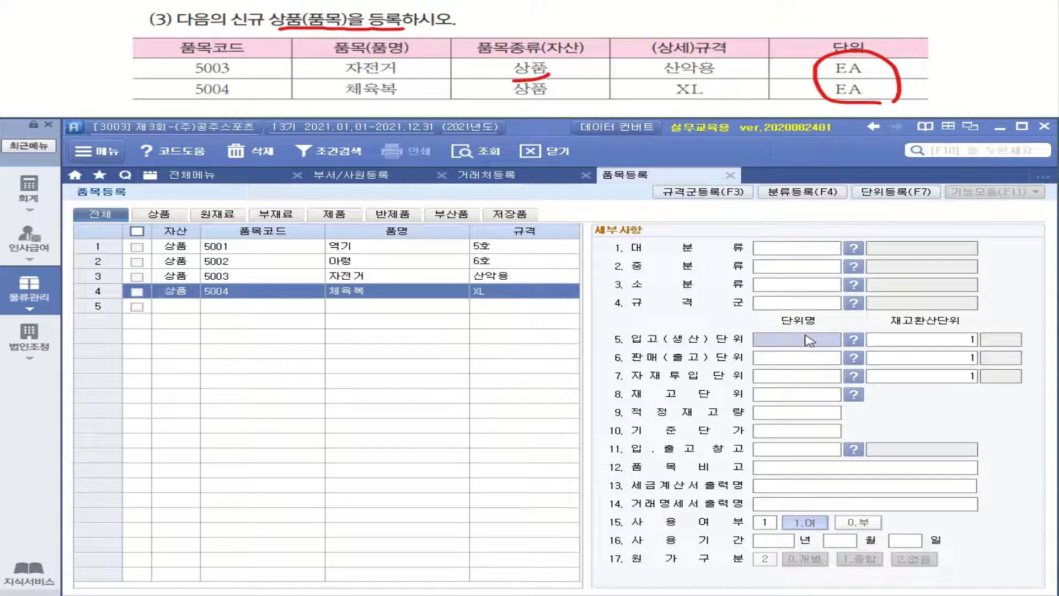
text(EA)
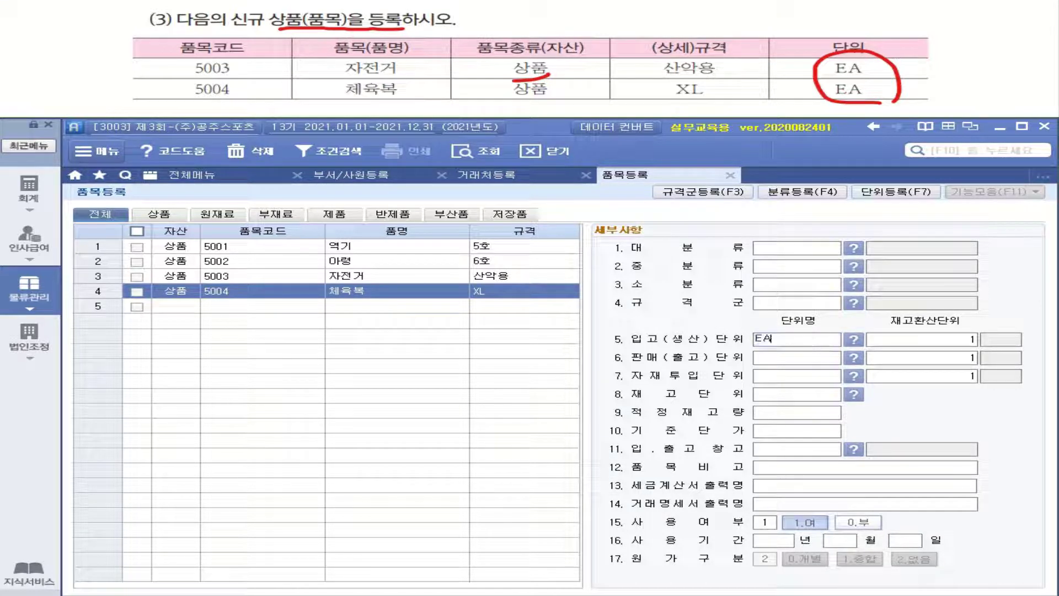
key(Return)
click(807, 343)
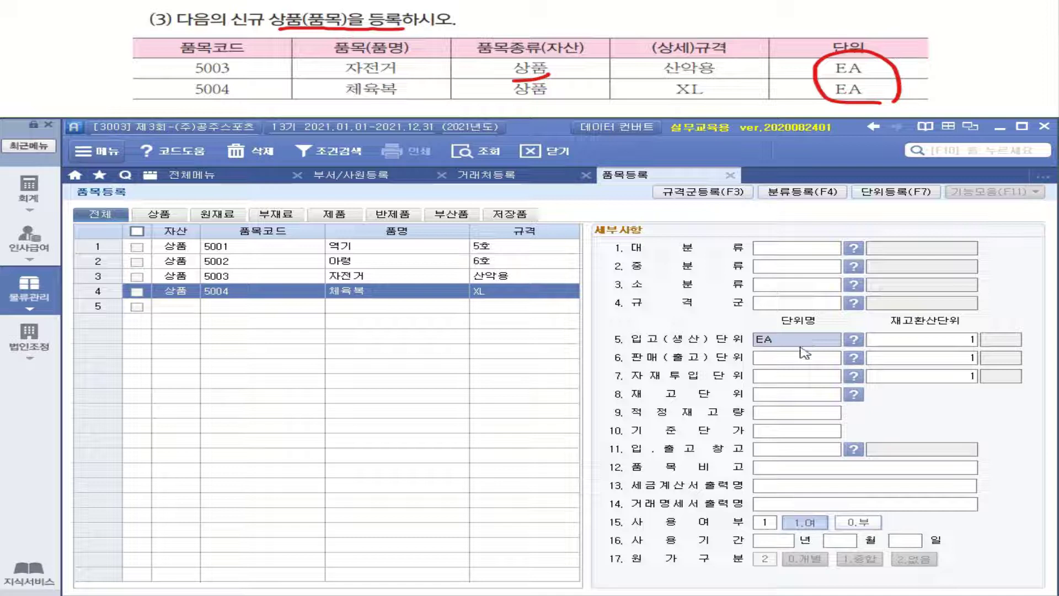
click(804, 362)
text(EA)
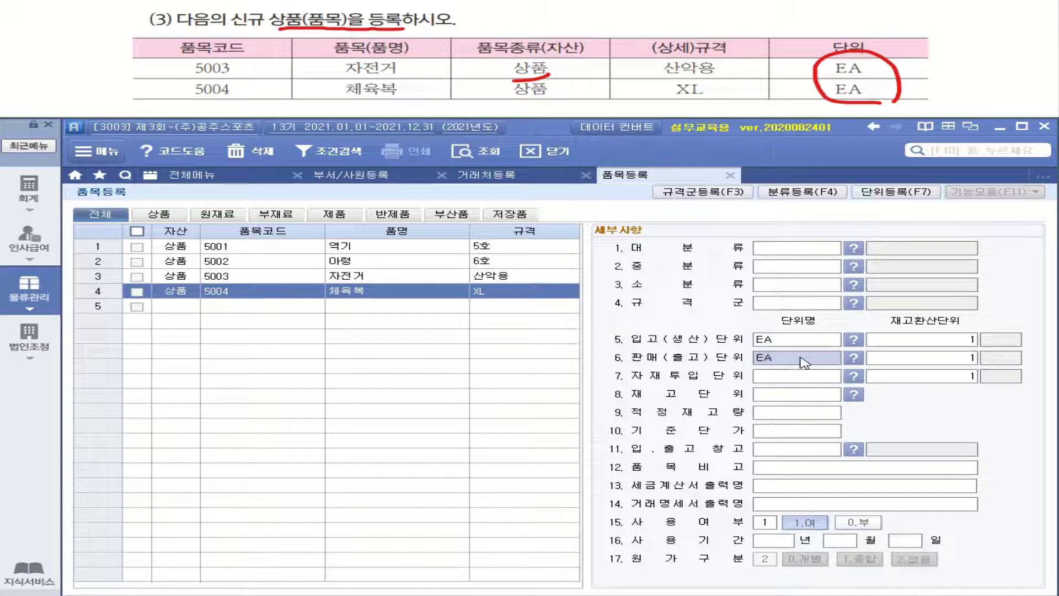
click(817, 379)
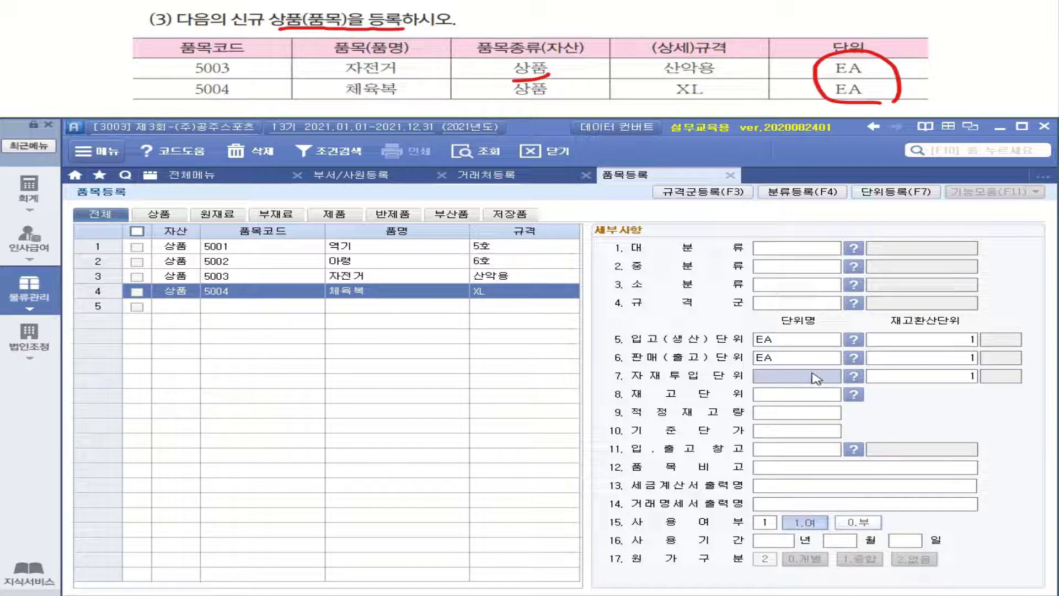
text(EA)
click(815, 395)
text(EA)
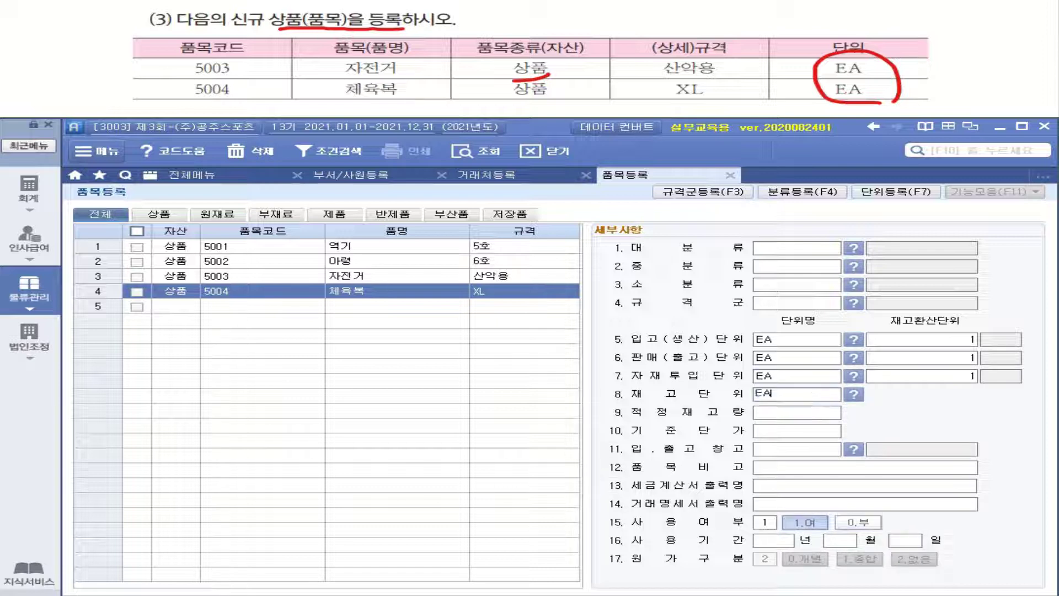
key(Return)
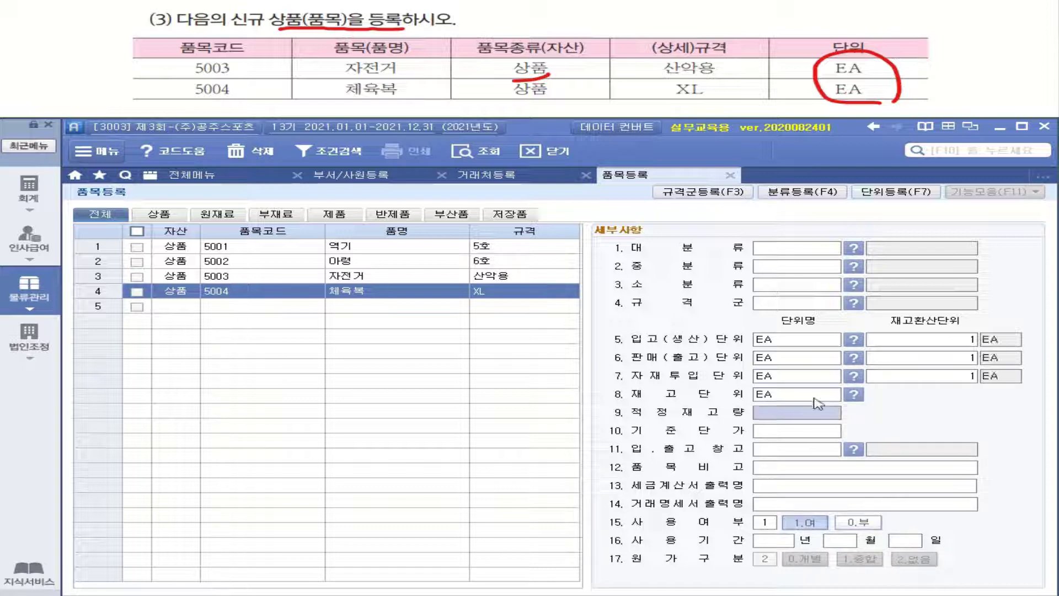
click(187, 307)
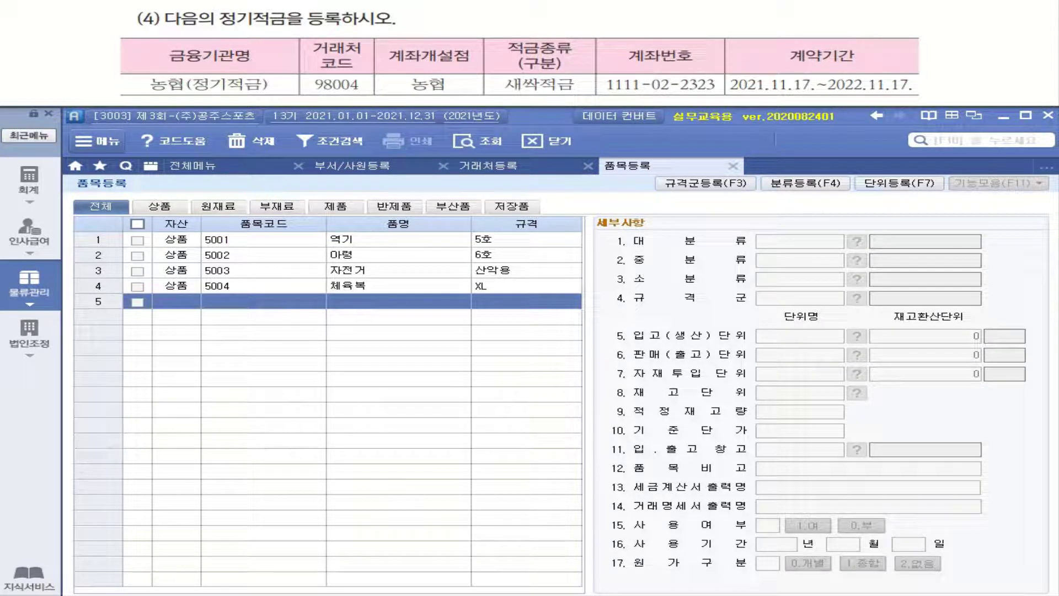
click(176, 301)
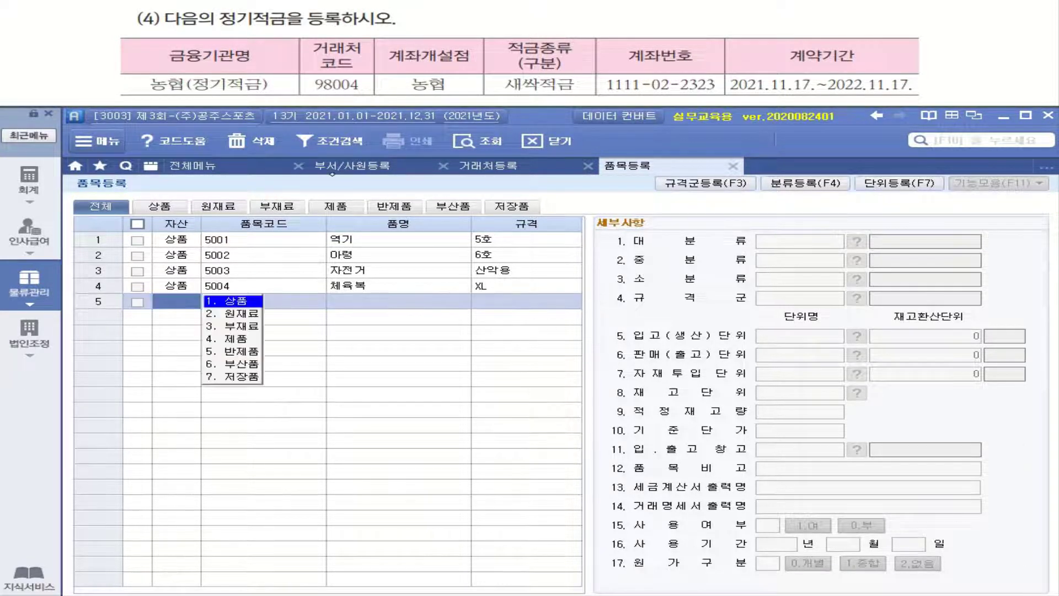
mouse_move(226, 30)
mouse_down()
mouse_move(472, 13)
mouse_move(481, 25)
mouse_move(499, 15)
mouse_up()
drag(517, 12, 520, 26)
mouse_move(532, 7)
mouse_down()
mouse_move(541, 10)
mouse_move(525, 26)
mouse_up()
drag(537, 20, 558, 28)
drag(569, 8, 594, 14)
drag(562, 22, 587, 23)
drag(601, 4, 626, 18)
drag(603, 23, 658, 23)
mouse_move(696, 10)
mouse_down()
mouse_move(738, 16)
mouse_move(717, 35)
mouse_up()
drag(713, 19, 759, 17)
drag(717, 22, 775, 19)
mouse_move(745, 23)
mouse_down()
mouse_move(752, 37)
mouse_move(765, 31)
mouse_up()
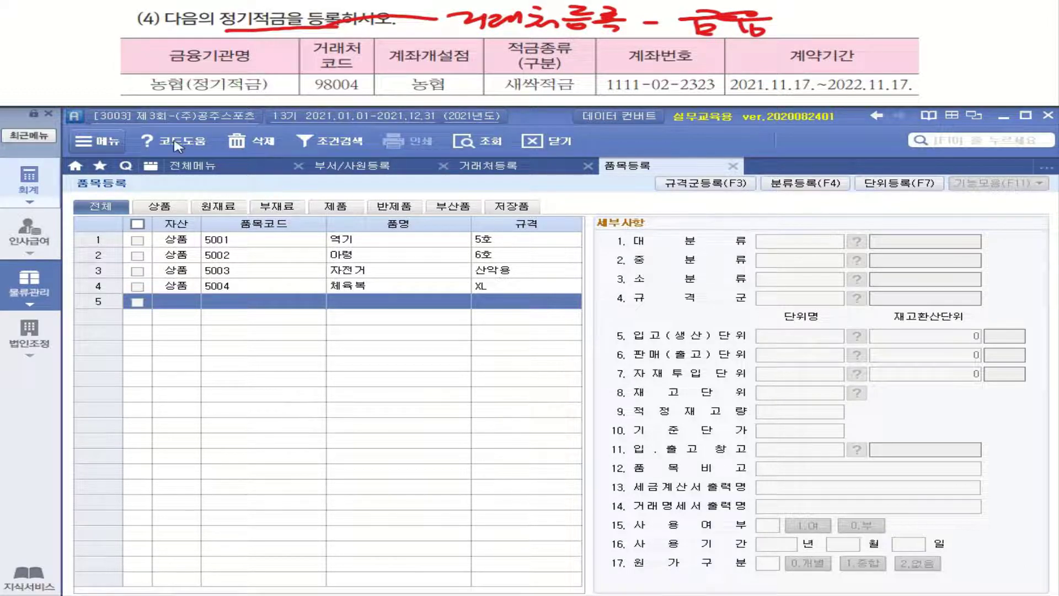
- Open 거래처등록 from the production and inventory menu and switch to its 금융 tab
click(209, 166)
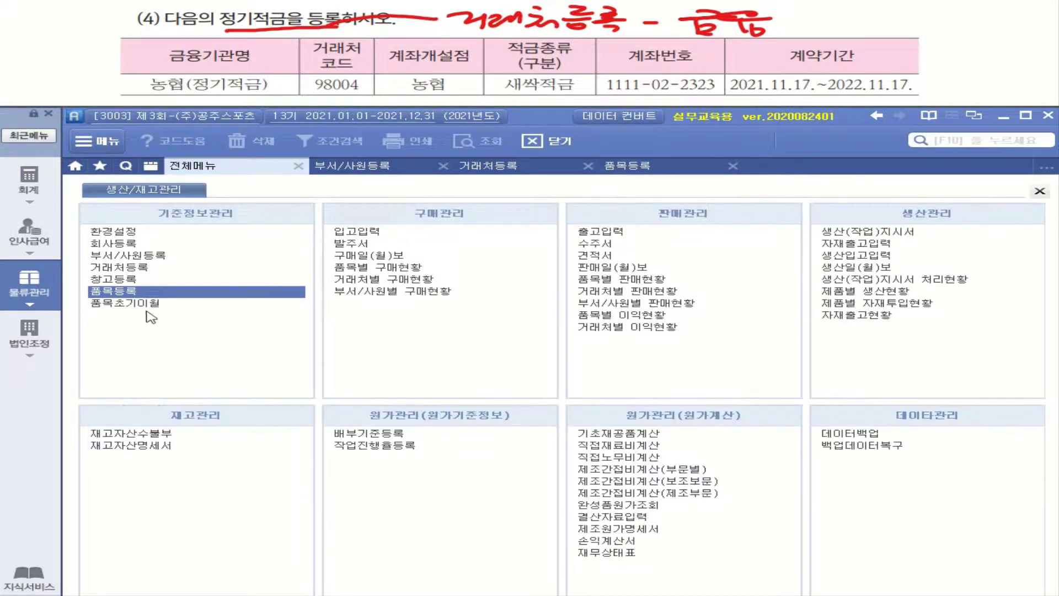
click(128, 269)
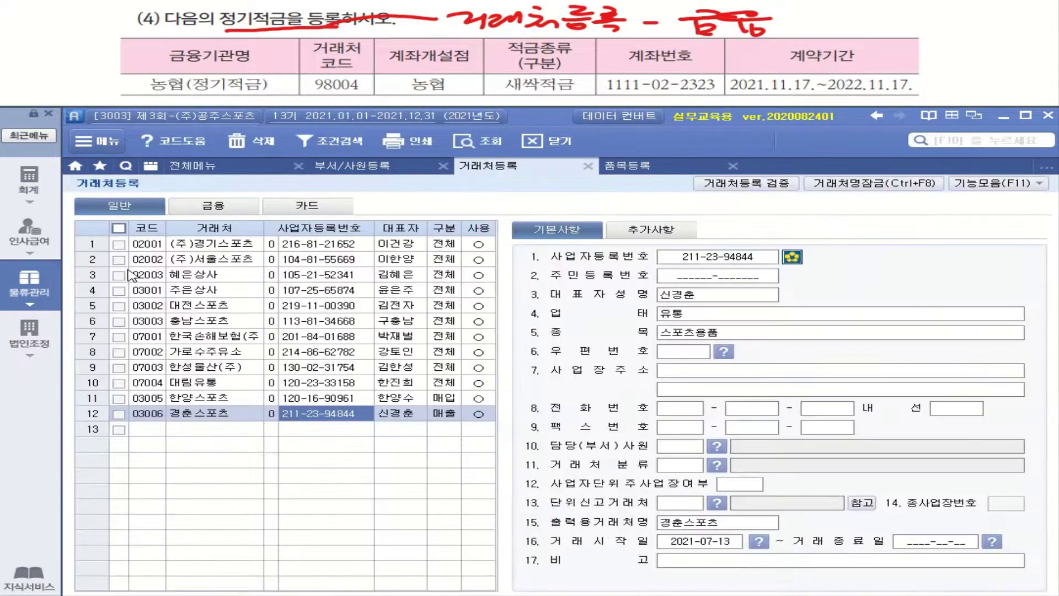
click(230, 212)
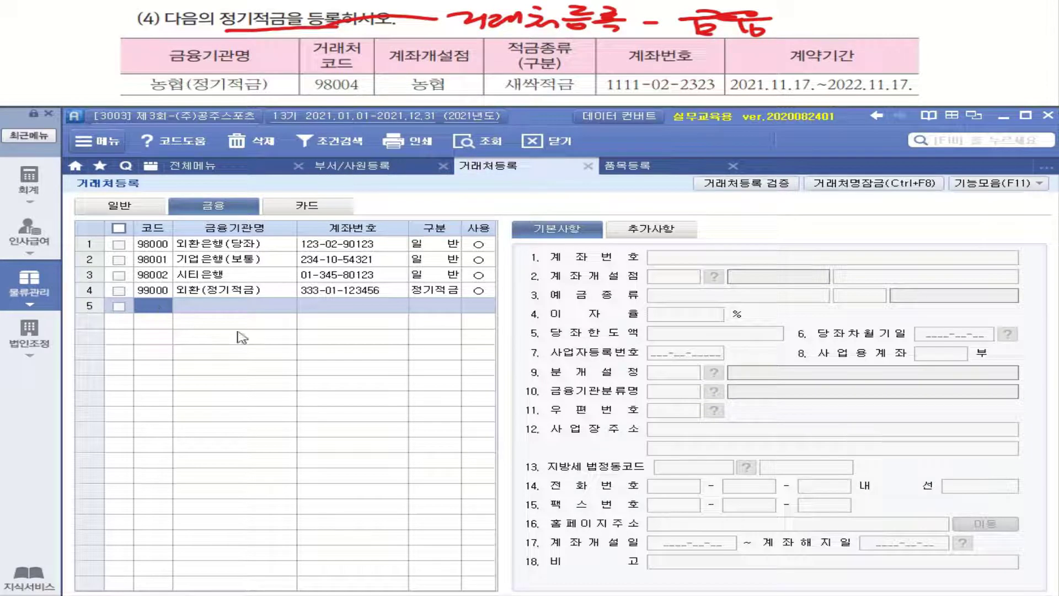
text(98004)
key(Return)
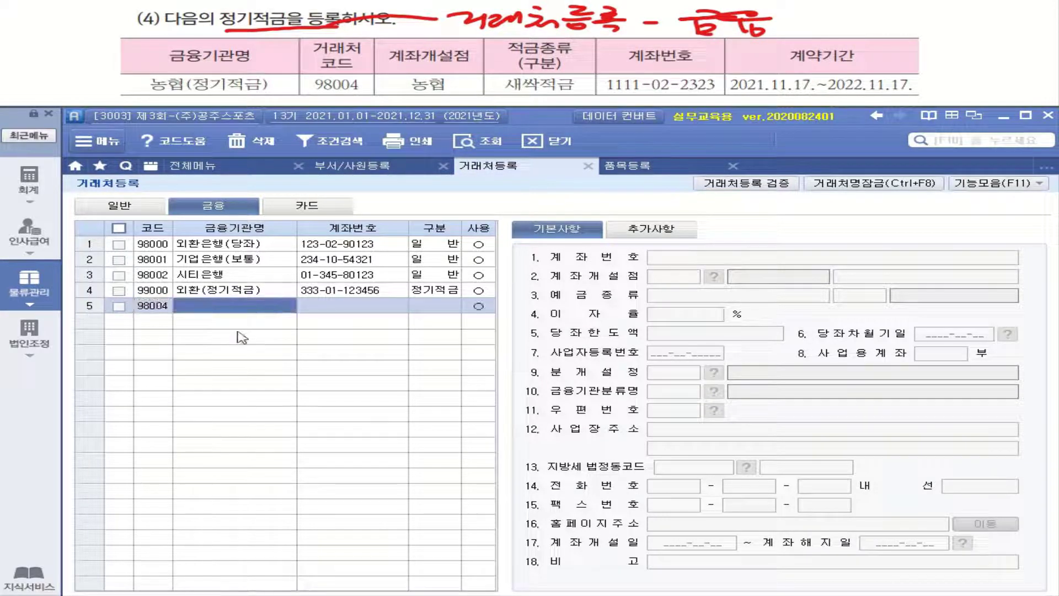
text(농)
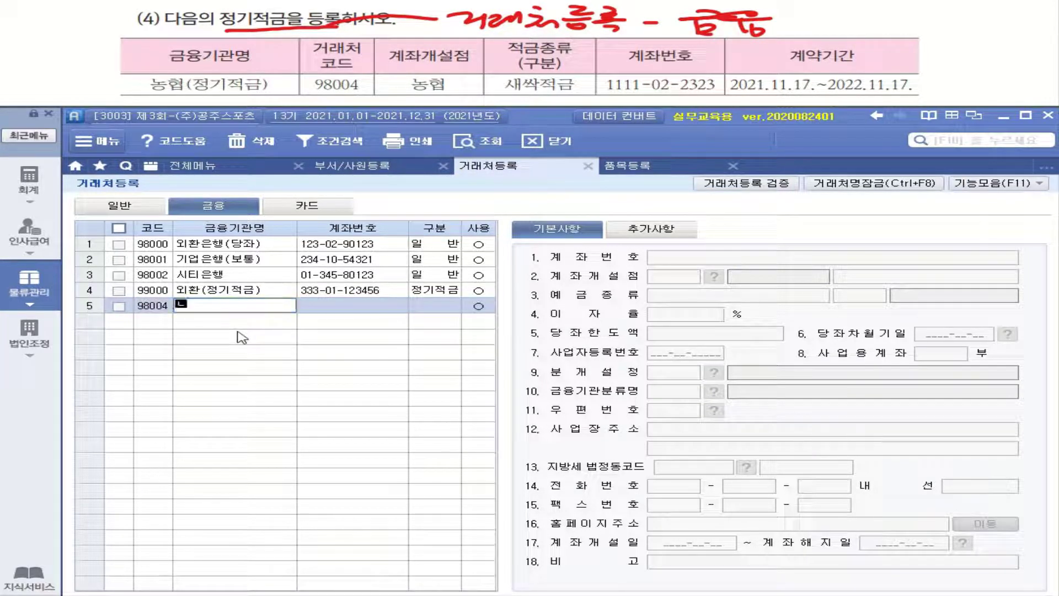
text(협)
key(BackSpace)
key(BackSpace)
key(BackSpace)
text(노)
text(ㅇ협)
text(()
text(정)
text(기저)
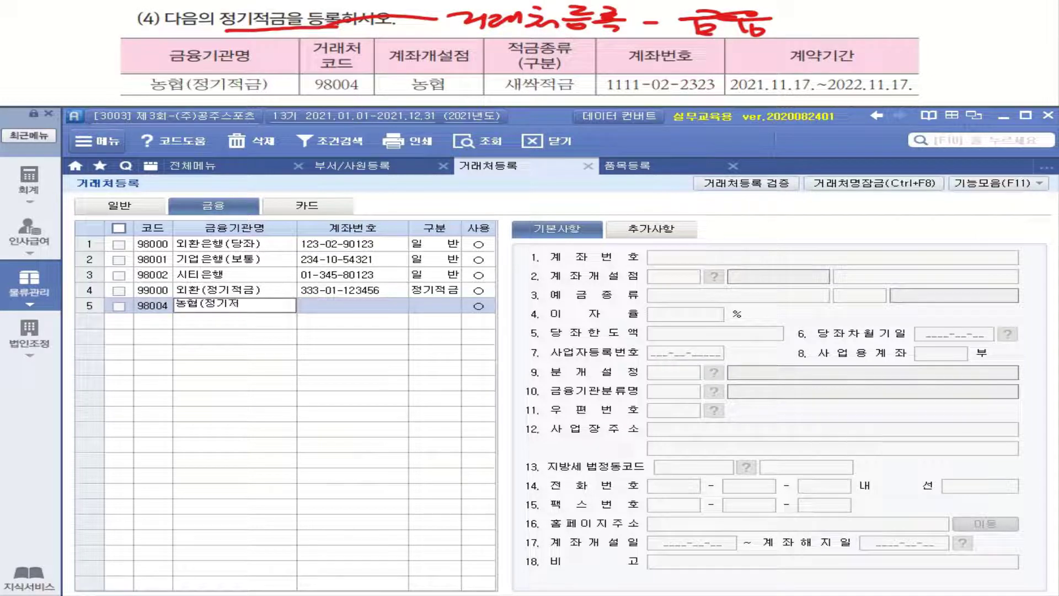
text(ㄱ금)
text())
key(Return)
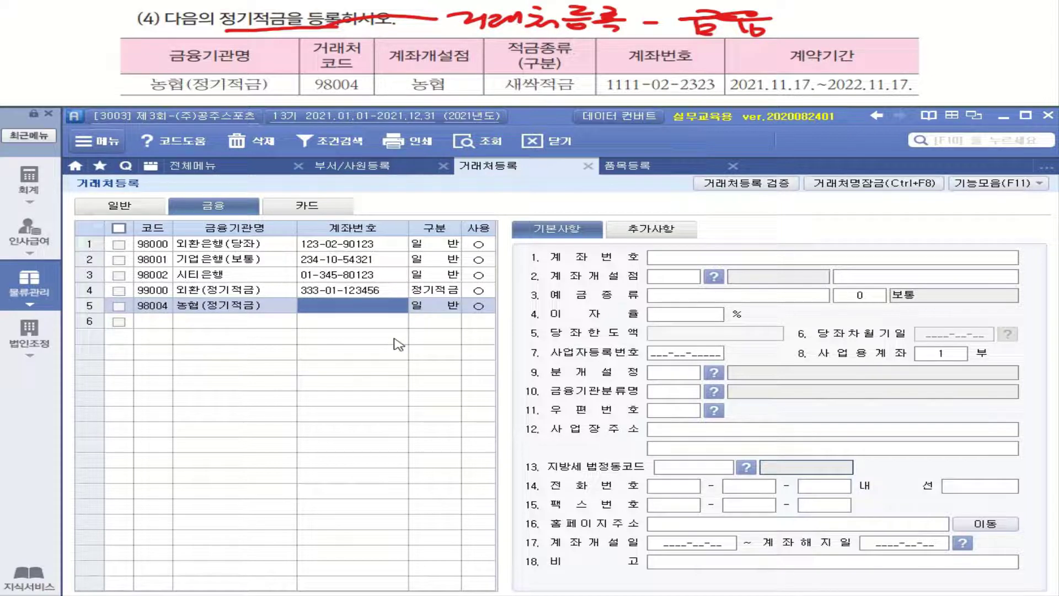
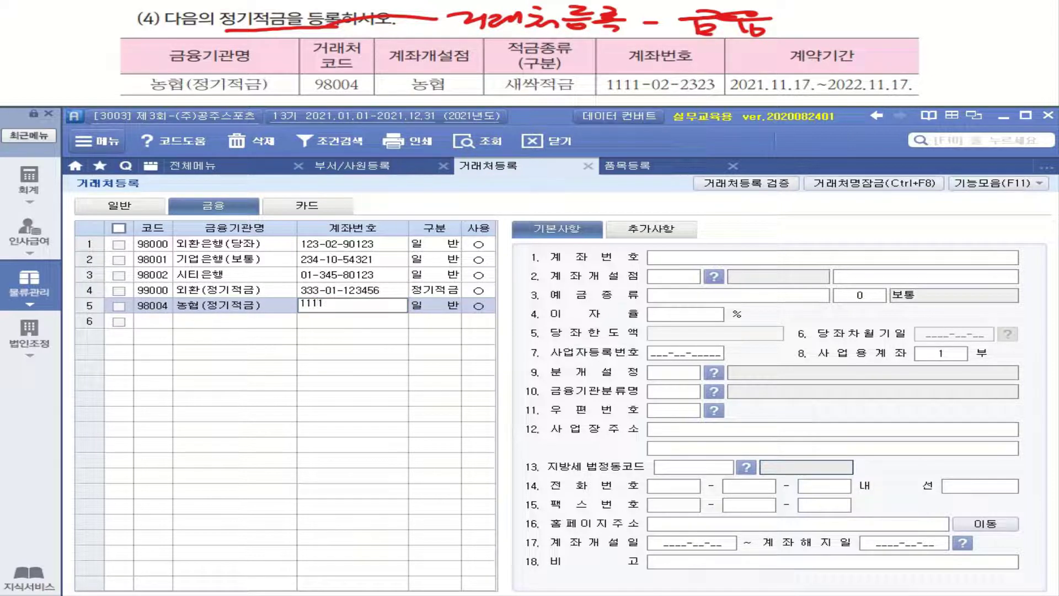
key(Return)
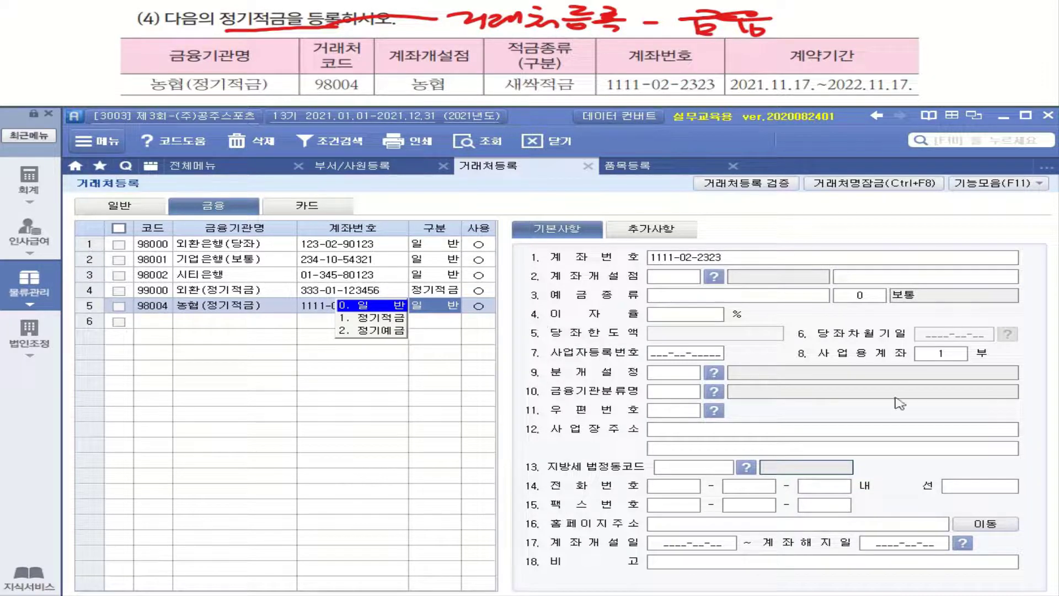
- Set row 98004's 구분 to 1. 정기적금, keeping 사용 marked ○
click(386, 319)
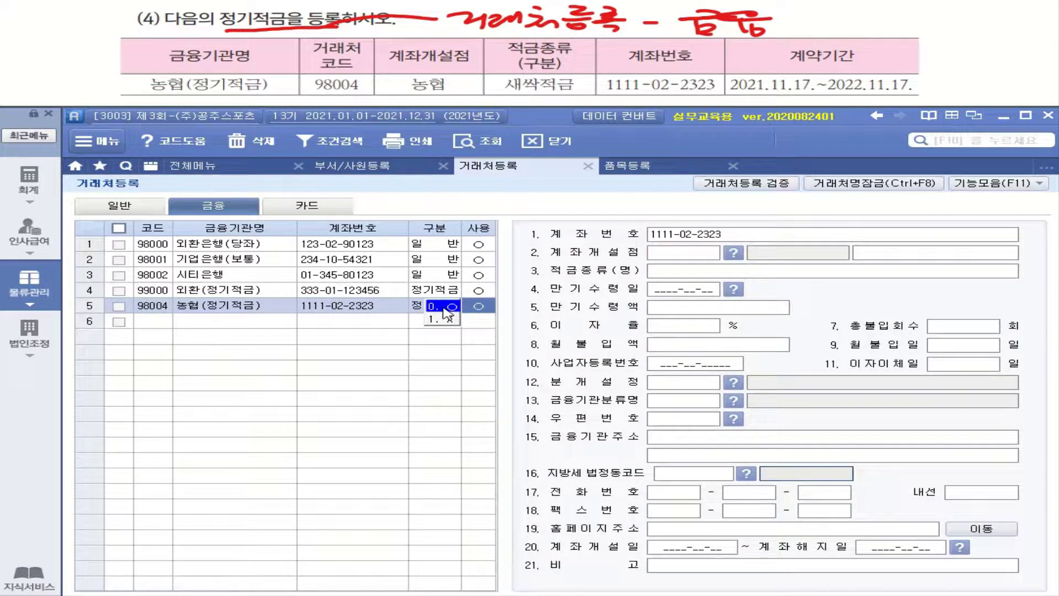
click(445, 307)
click(444, 307)
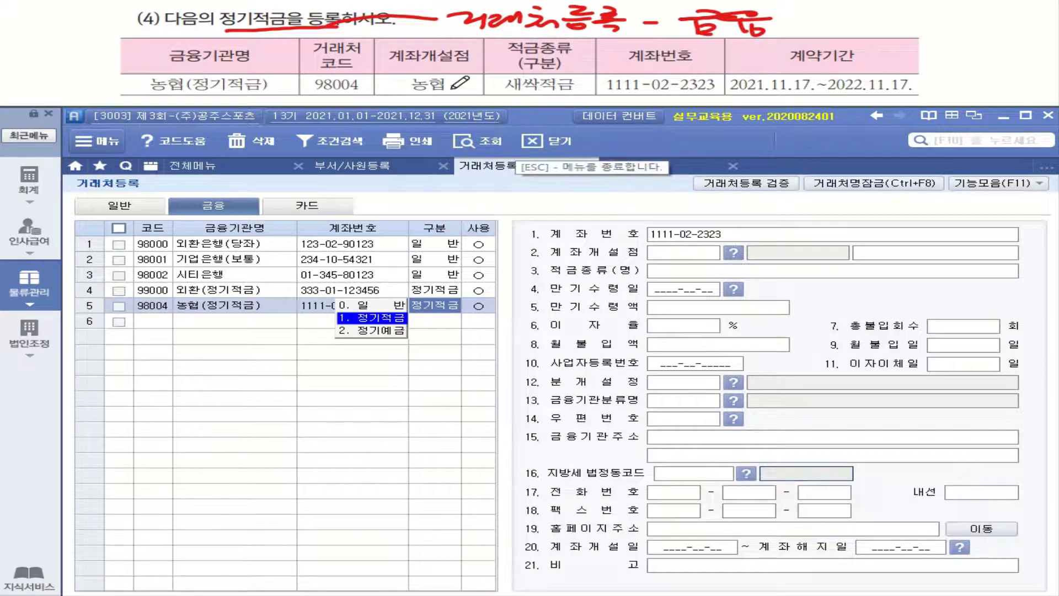
drag(380, 89, 454, 87)
- Try the 계좌개설점 bank lookup, cancel it, and bring up the 기능모음 (F11) list
click(737, 253)
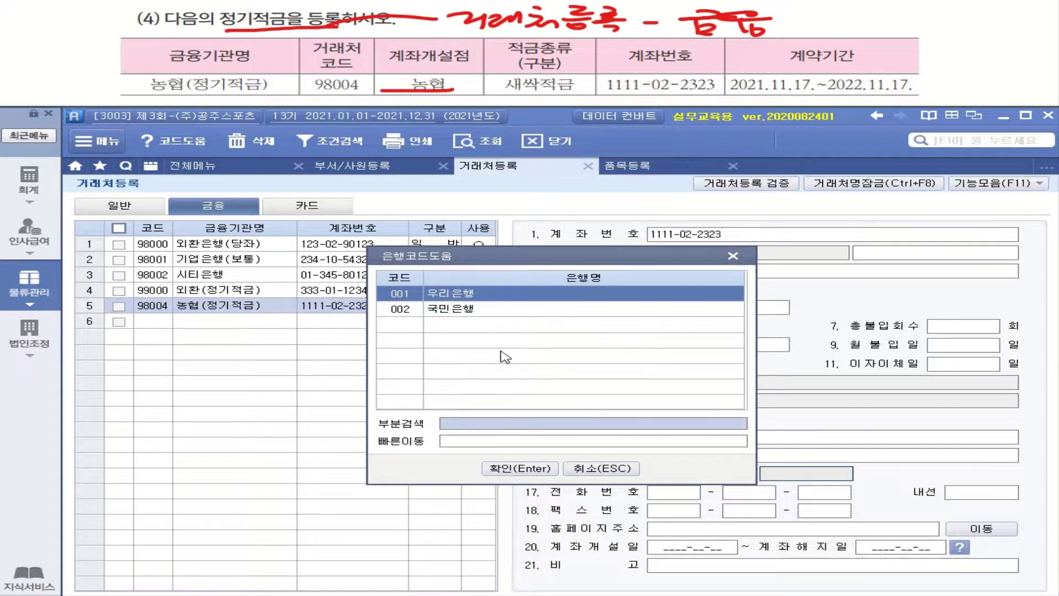
click(733, 255)
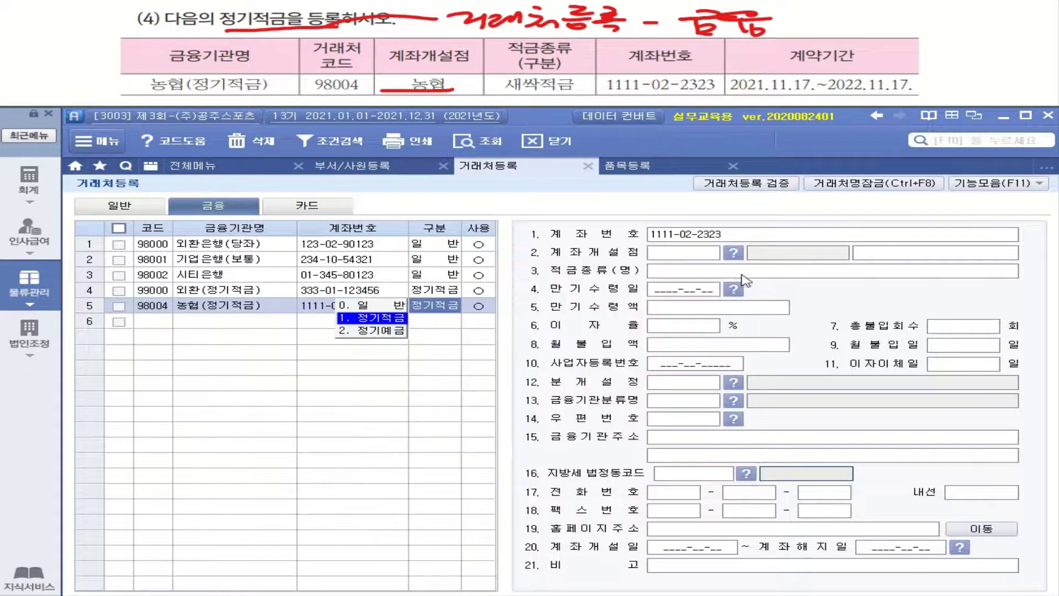
click(1002, 187)
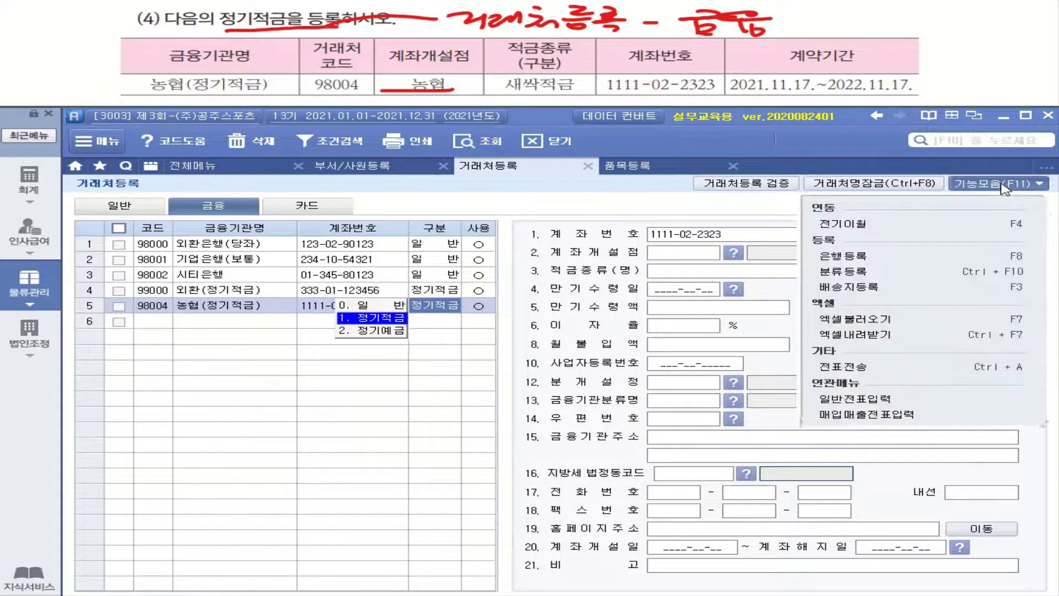
- Register a new bank with code 003 and name 농협 via 은행등록
click(829, 261)
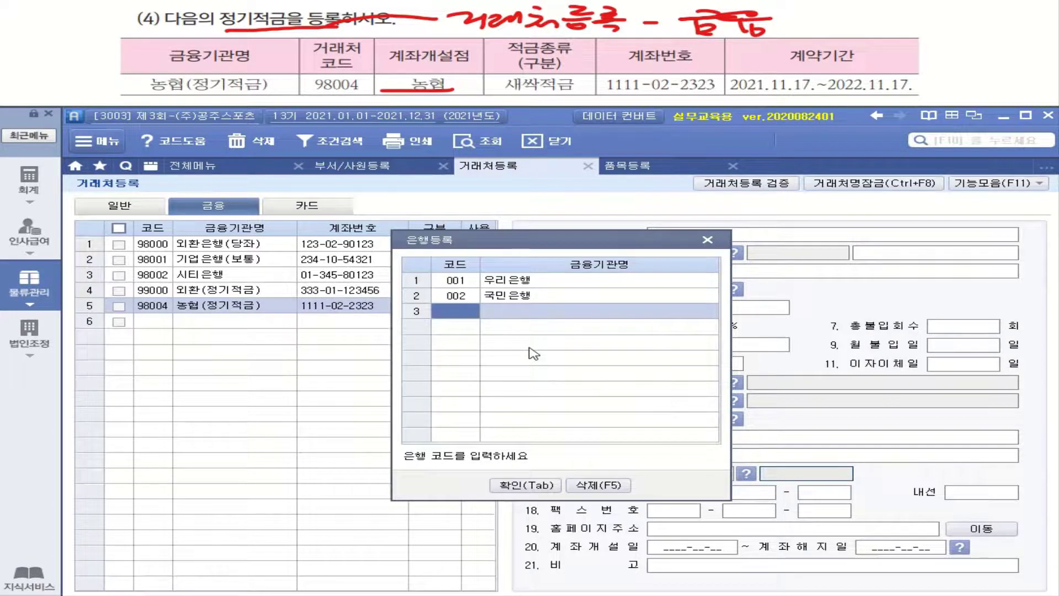
text(3)
key(Return)
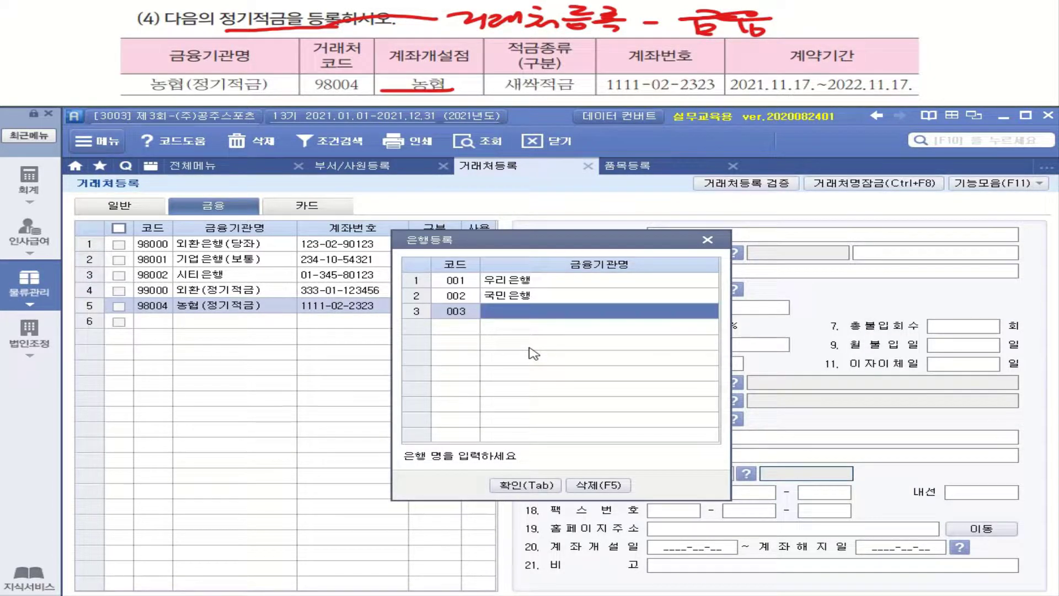
text(노ㅇ협)
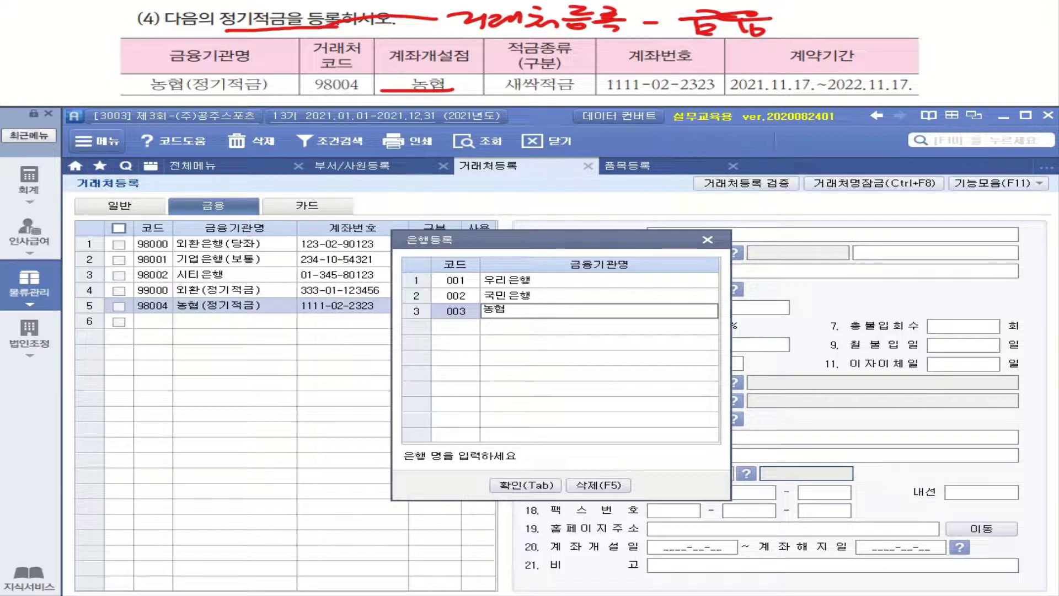
key(Return)
click(531, 485)
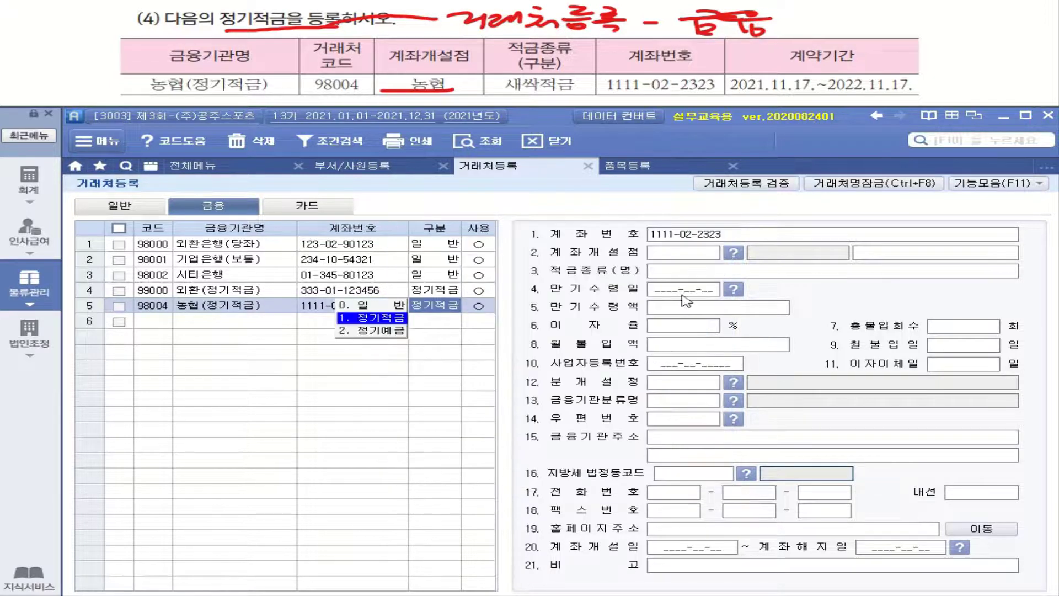
- Set account 98004's 계좌개설점 to 003 농협
click(734, 255)
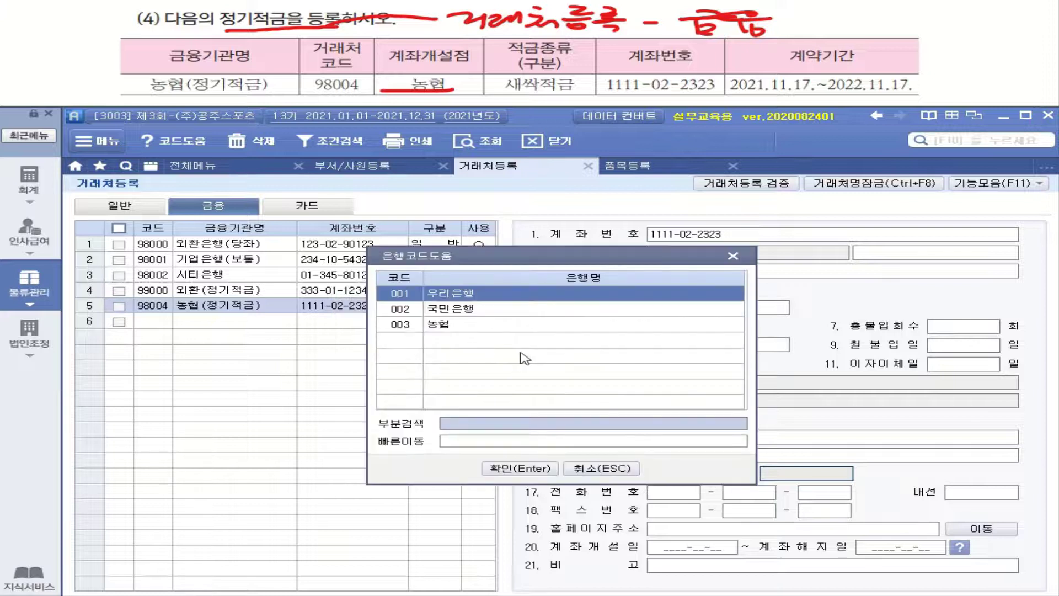
click(464, 327)
click(521, 470)
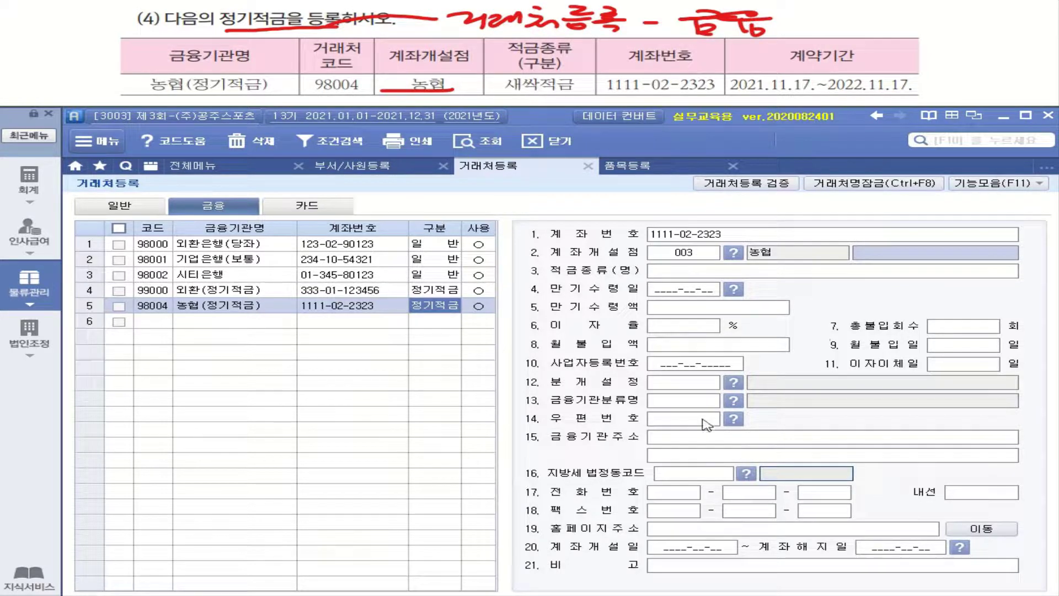
click(673, 271)
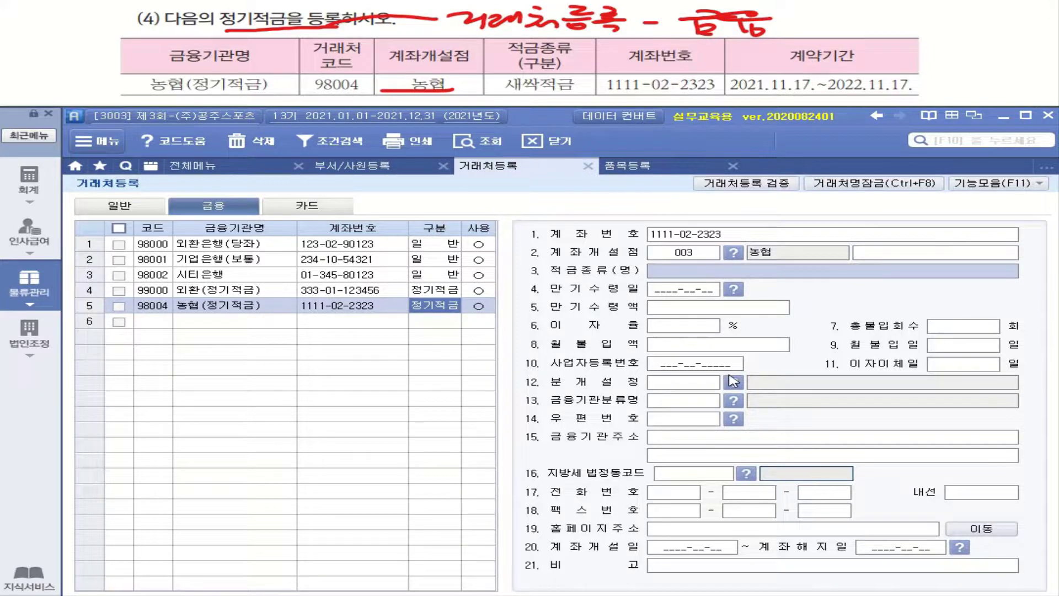
- Enter 새싹적금 in the 98004 account's 적금종류(명) field
text(새)
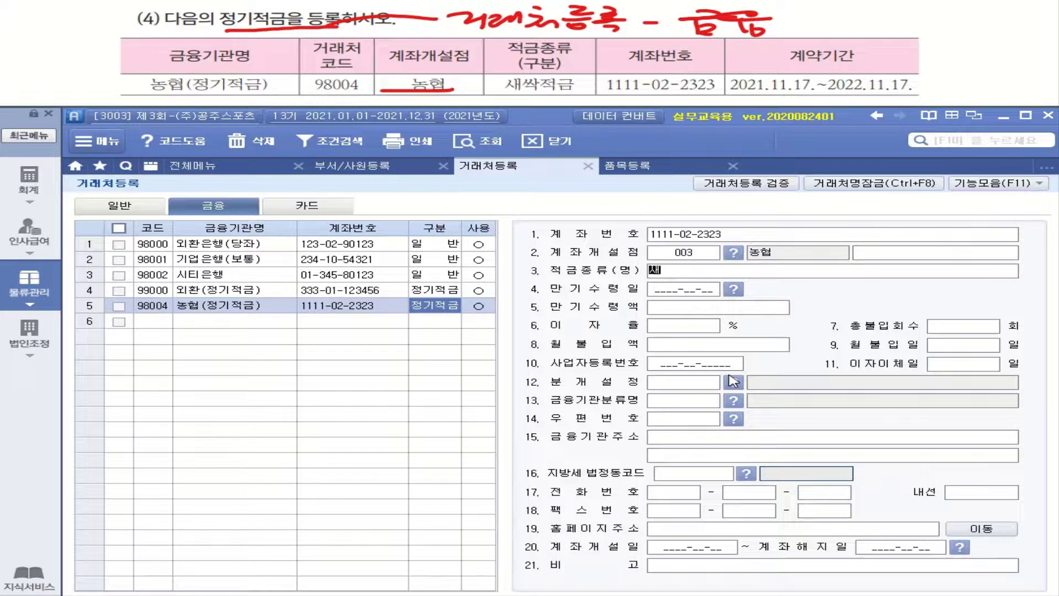
text(싹)
text(ㅈㅓㄱㄱ)
text(ㅡㅁ)
key(Return)
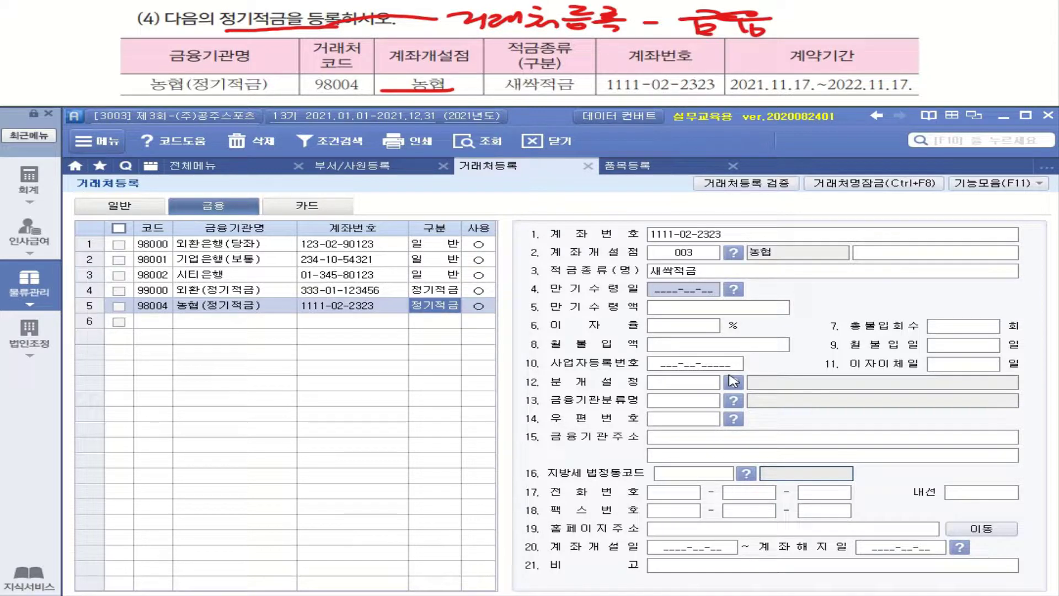
mouse_move(821, 96)
mouse_down()
mouse_move(921, 101)
mouse_move(871, 64)
mouse_move(819, 91)
mouse_up()
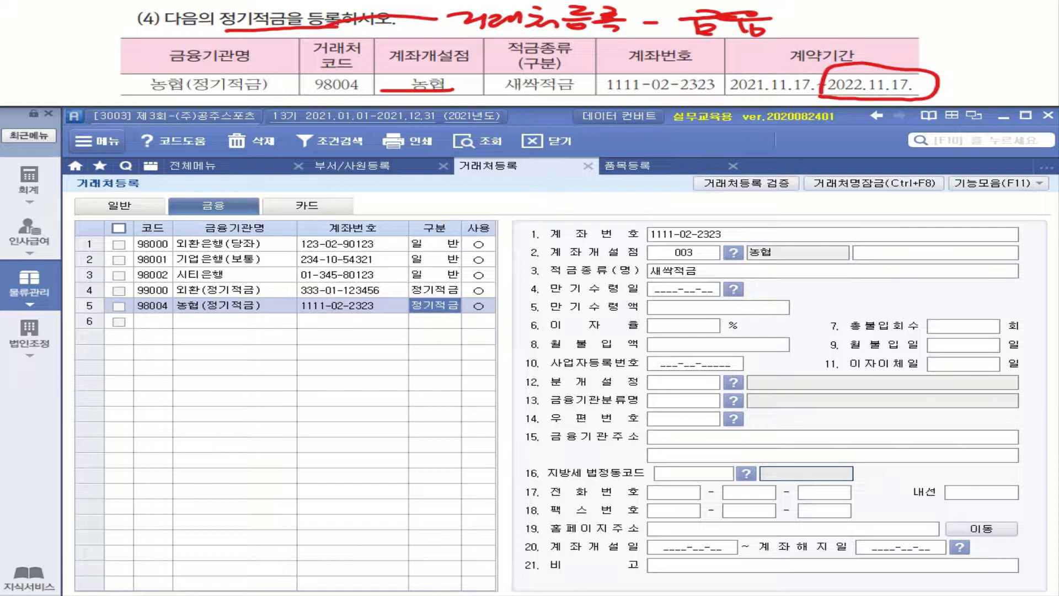
- Enter maturity date 2022-11-17, opening date 2021-11-17 and closing date 2022-11-17
click(689, 292)
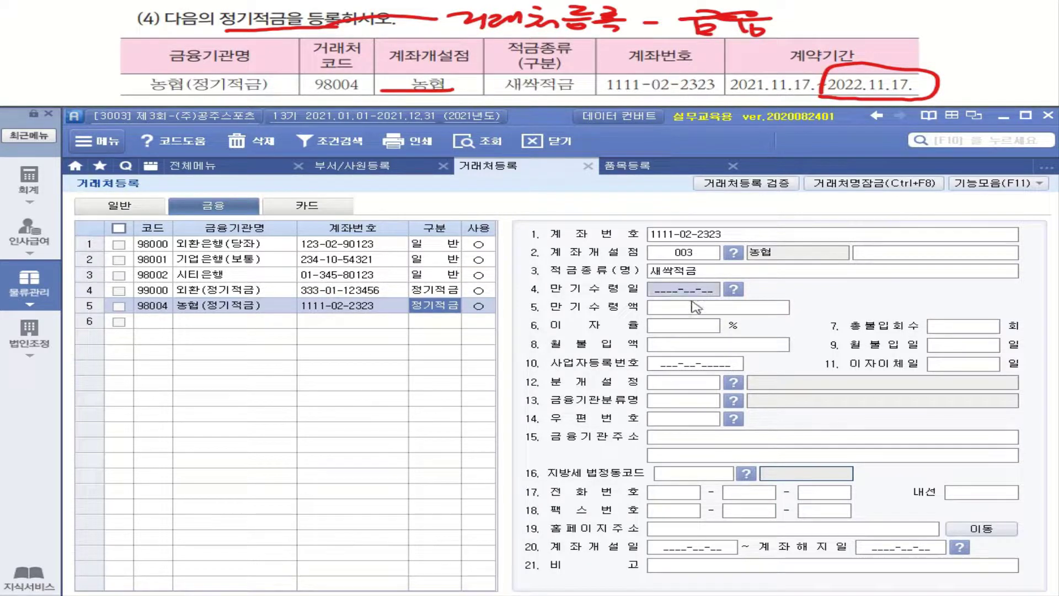
text(2022-)
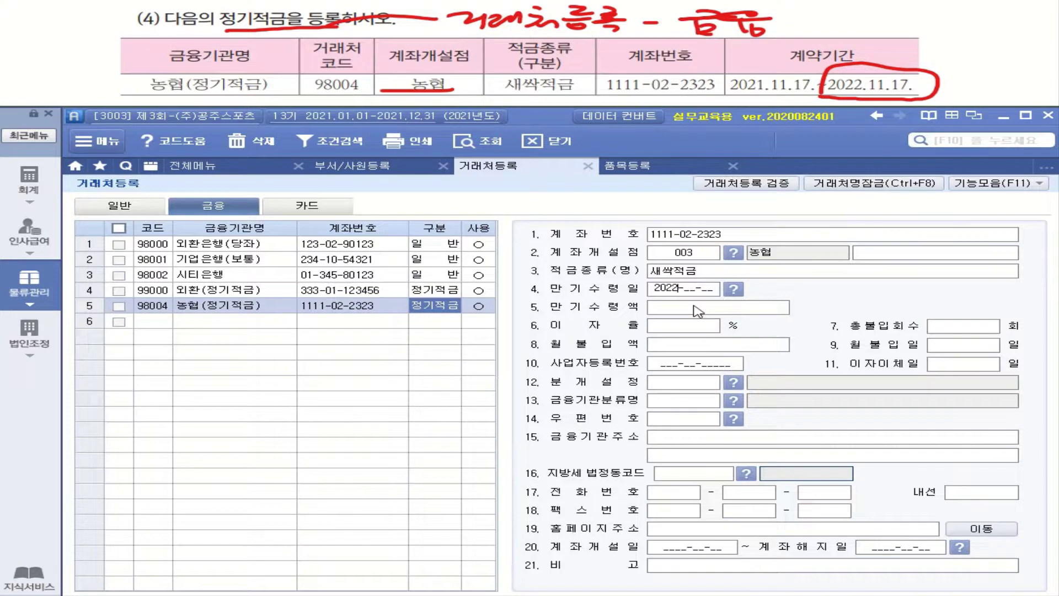
text(11-17)
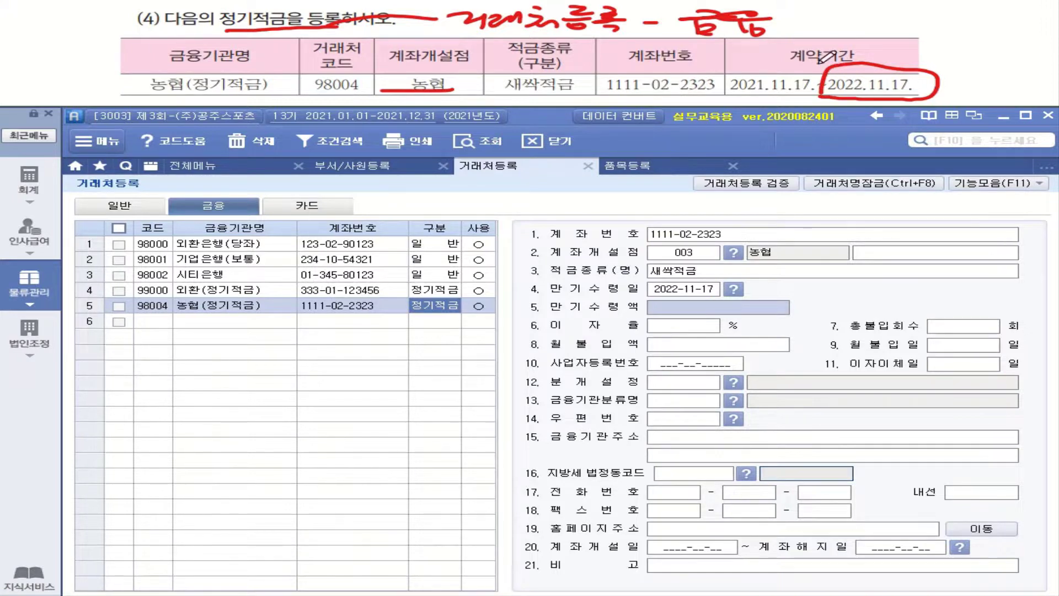
mouse_move(743, 49)
mouse_down()
mouse_move(775, 51)
mouse_move(765, 28)
mouse_move(773, 24)
mouse_up()
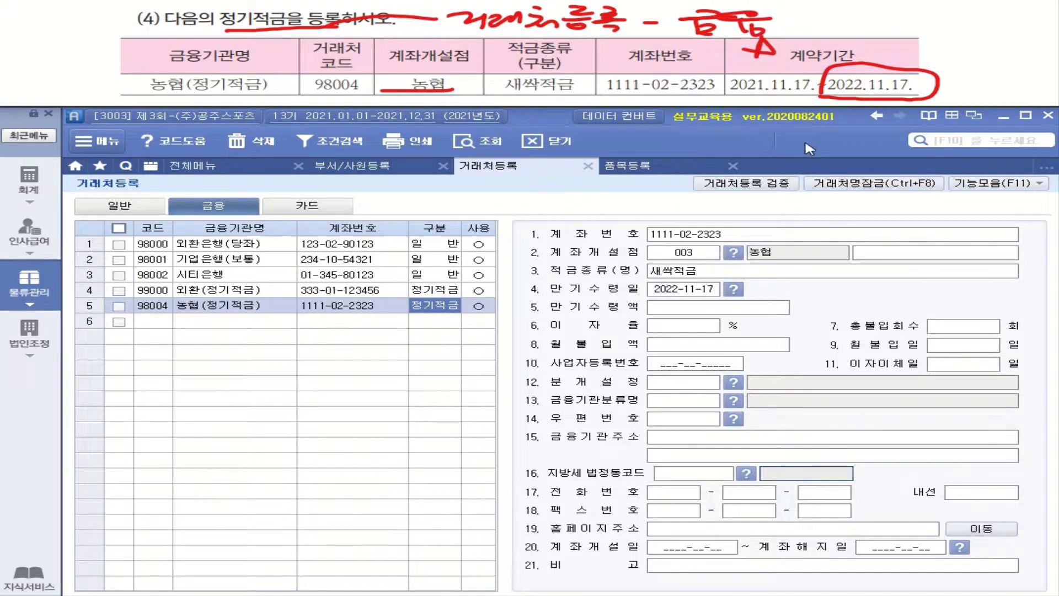
click(655, 552)
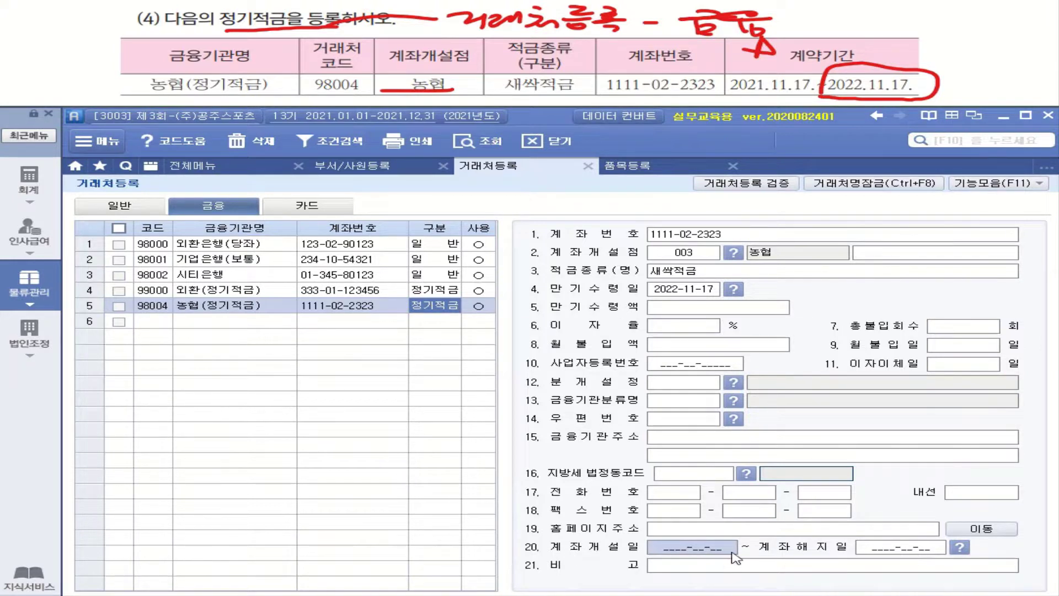
text(2021111)
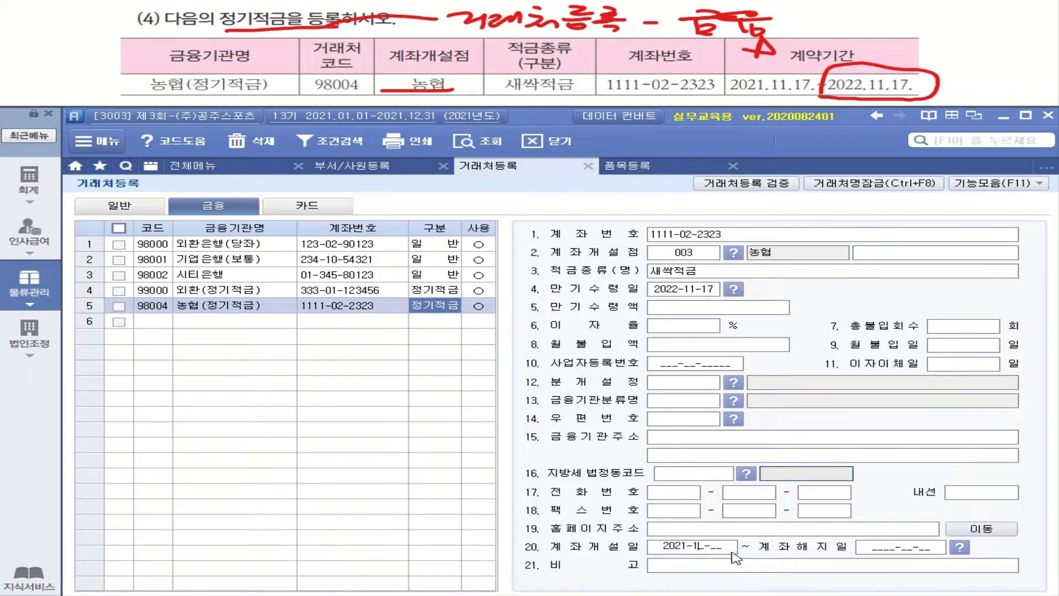
text(7)
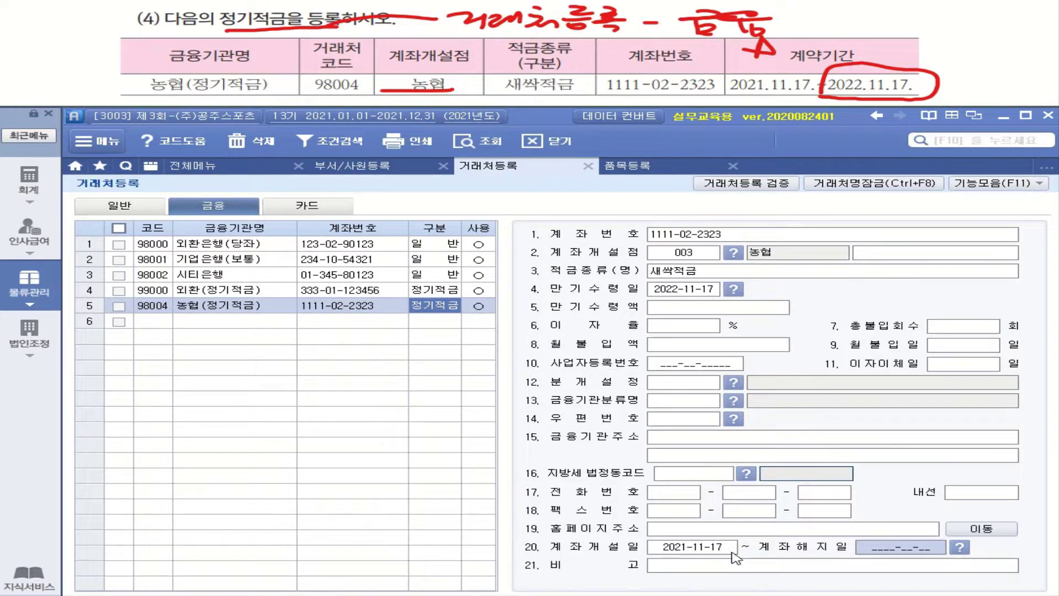
text(202211)
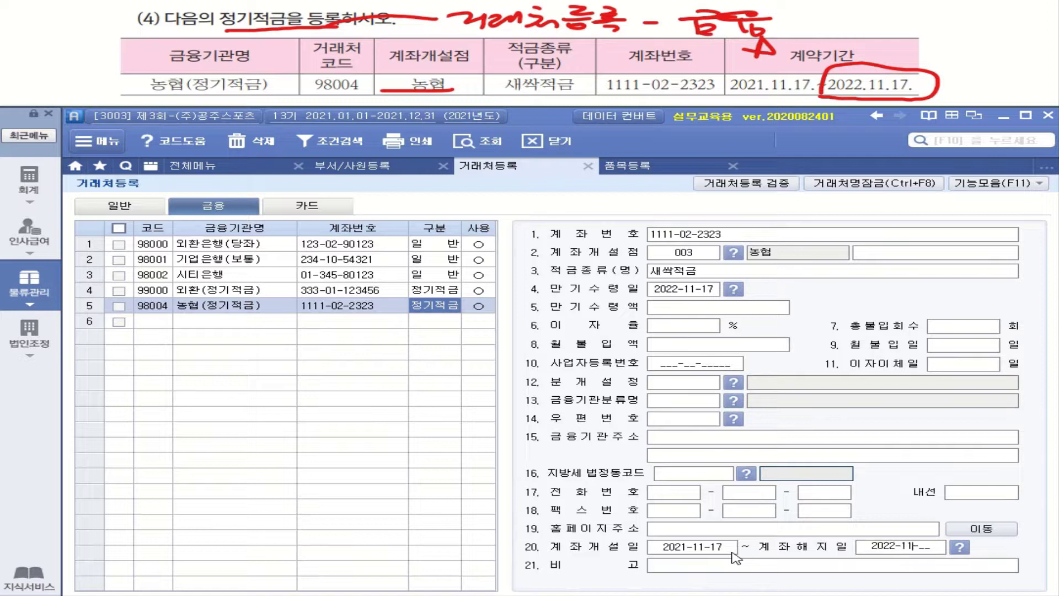
text(17)
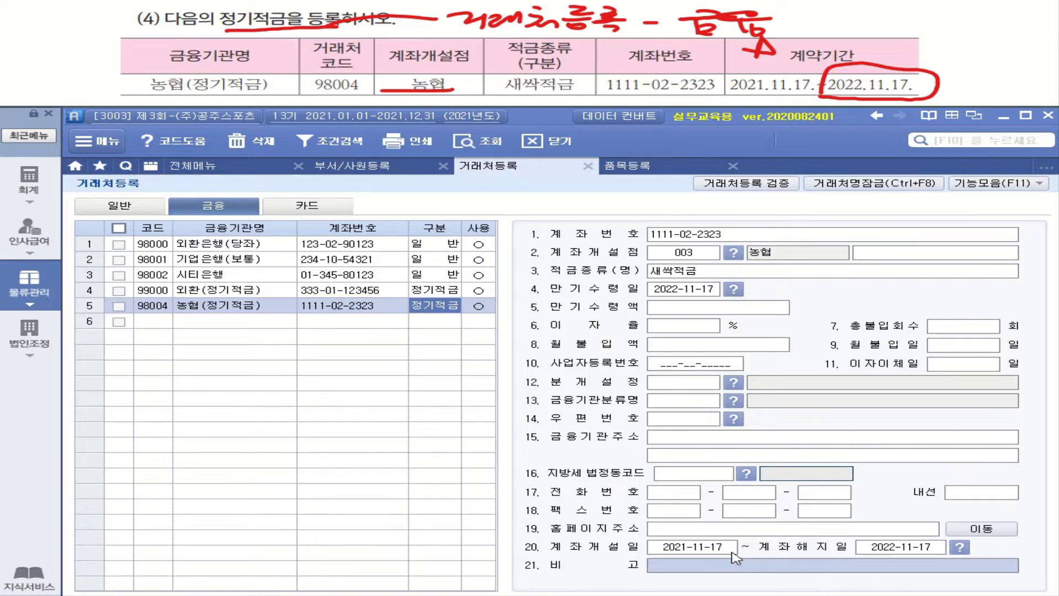
click(703, 555)
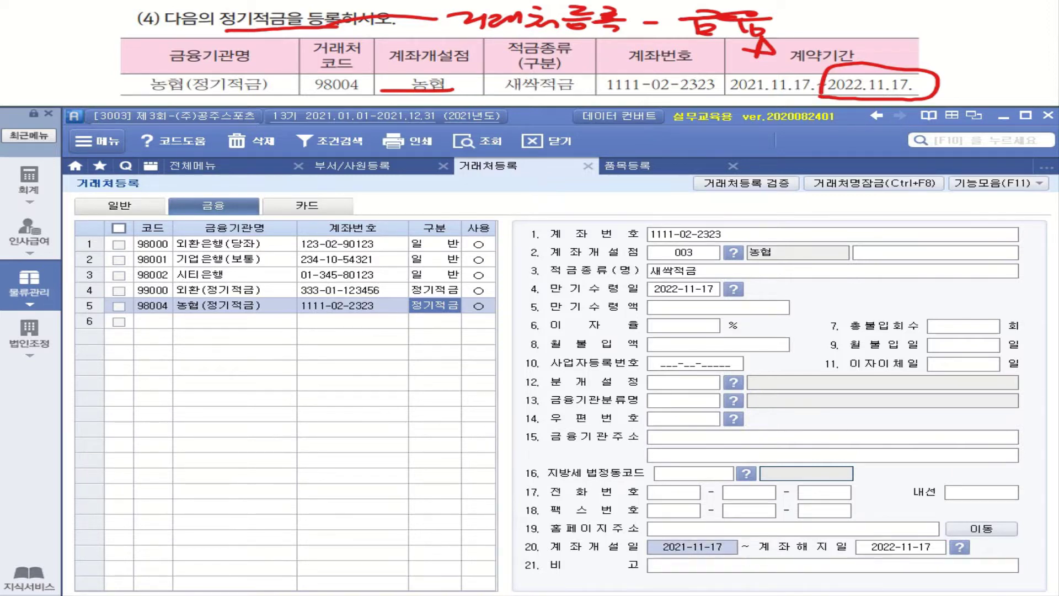